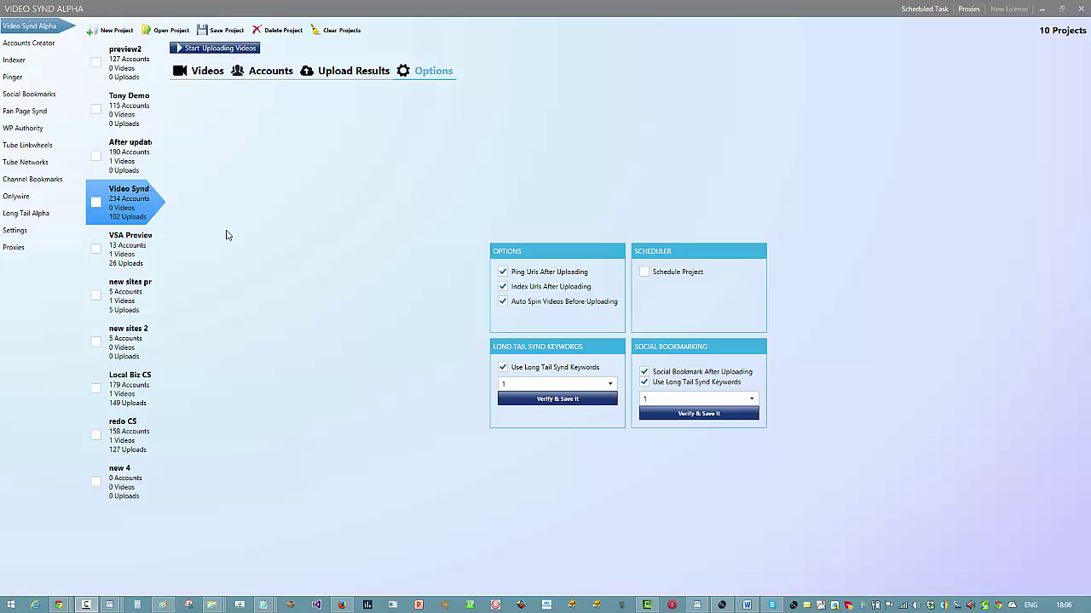
Step: Open Long Tail Alpha, and review the Web 2.0 Commando keywords, modifiers and locations spreadsheet in Chrome
{"action": "left_click", "coordinate": [39, 210]}
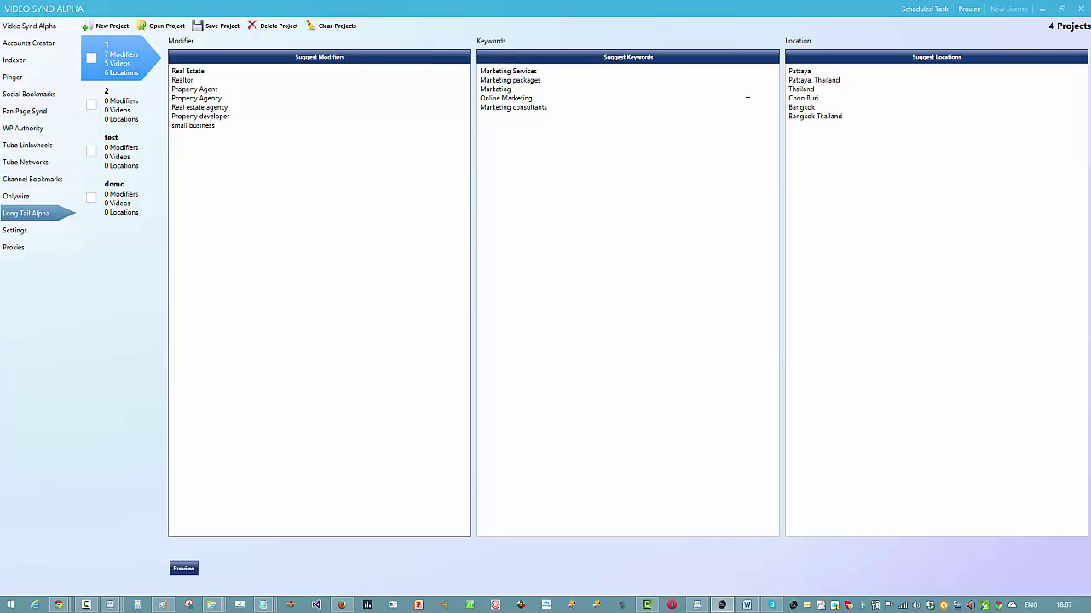
{"action": "left_click", "coordinate": [71, 598]}
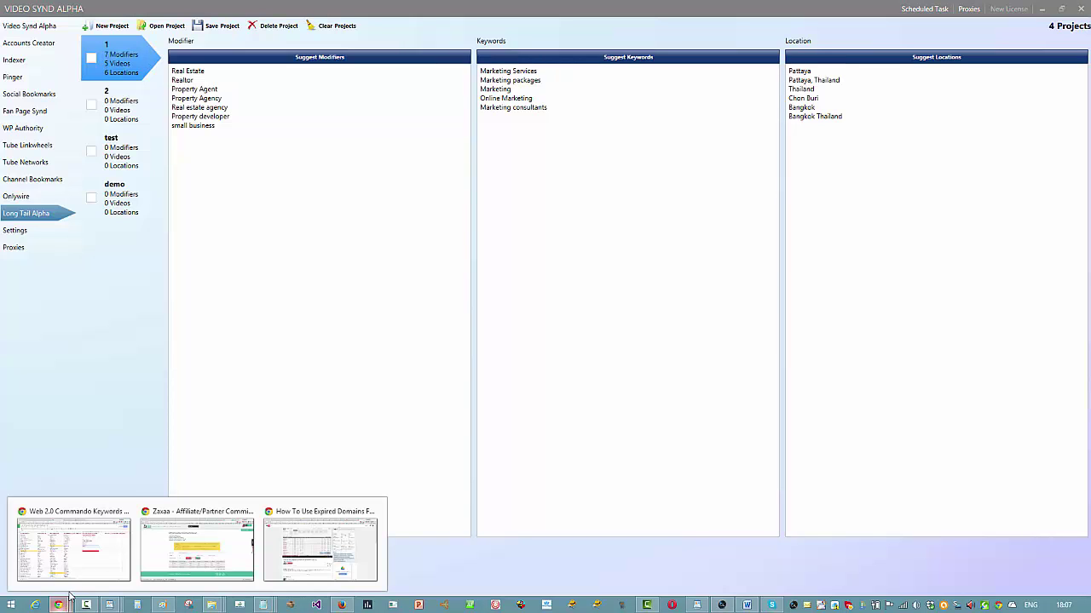
{"action": "left_click", "coordinate": [102, 546]}
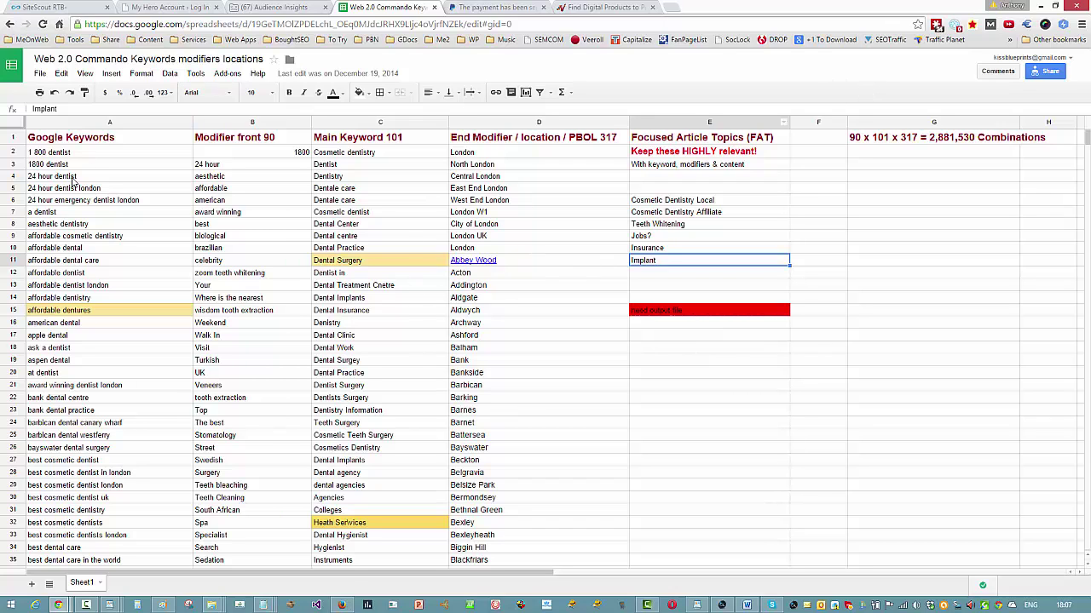
{"action": "scroll", "coordinate": [73, 205], "scroll_direction": "down", "scroll_amount": 5}
{"action": "scroll", "coordinate": [68, 255], "scroll_direction": "up", "scroll_amount": 5}
{"action": "left_click", "coordinate": [1042, 7]}
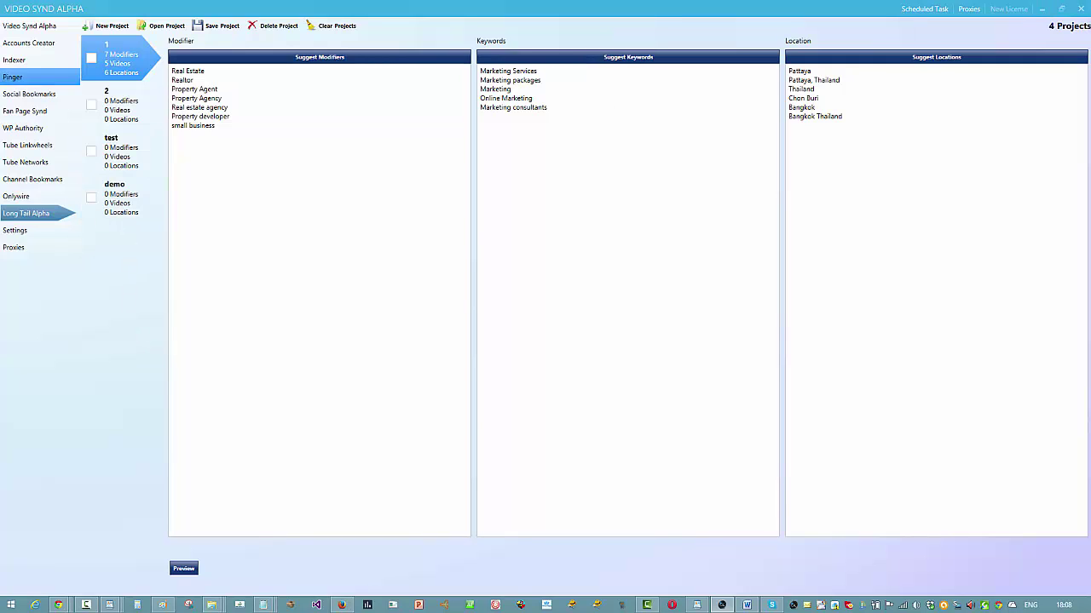
Step: Check which long tail keyword projects are offered in the options of the selected video upload project
{"action": "left_click", "coordinate": [17, 27]}
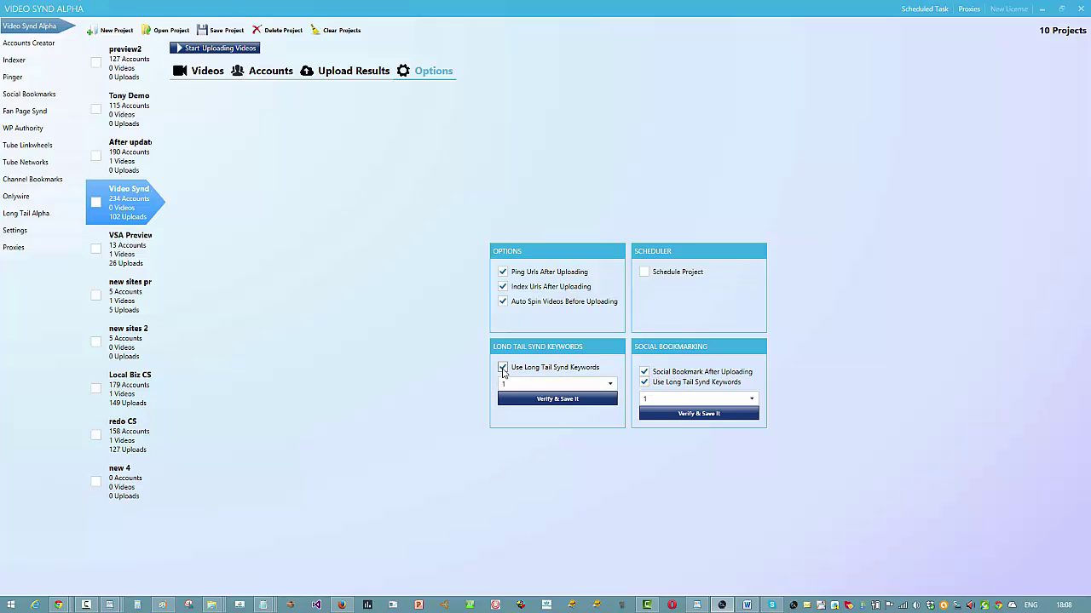
{"action": "left_click", "coordinate": [610, 385]}
{"action": "left_click", "coordinate": [611, 387]}
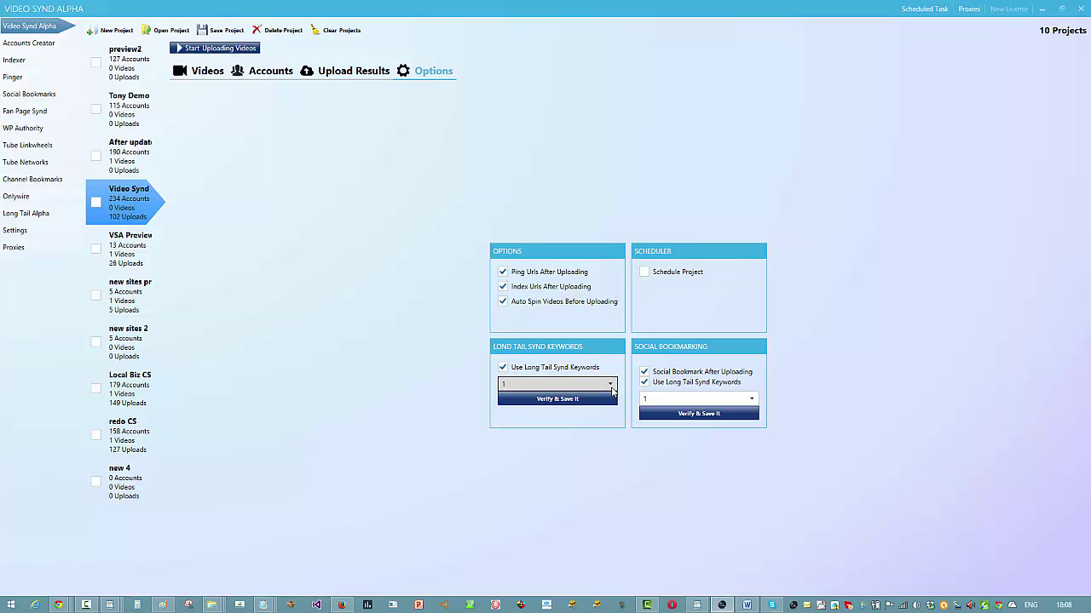
Step: Look through the test and demo projects in Long Tail Alpha, and tick project 1
{"action": "left_click", "coordinate": [25, 214]}
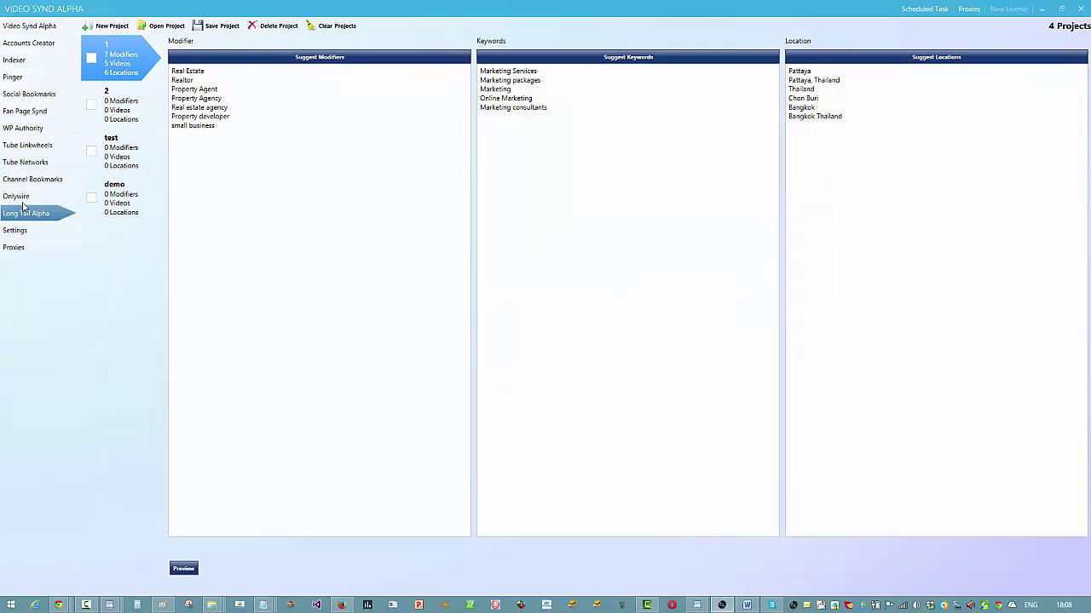
{"action": "left_click", "coordinate": [125, 156]}
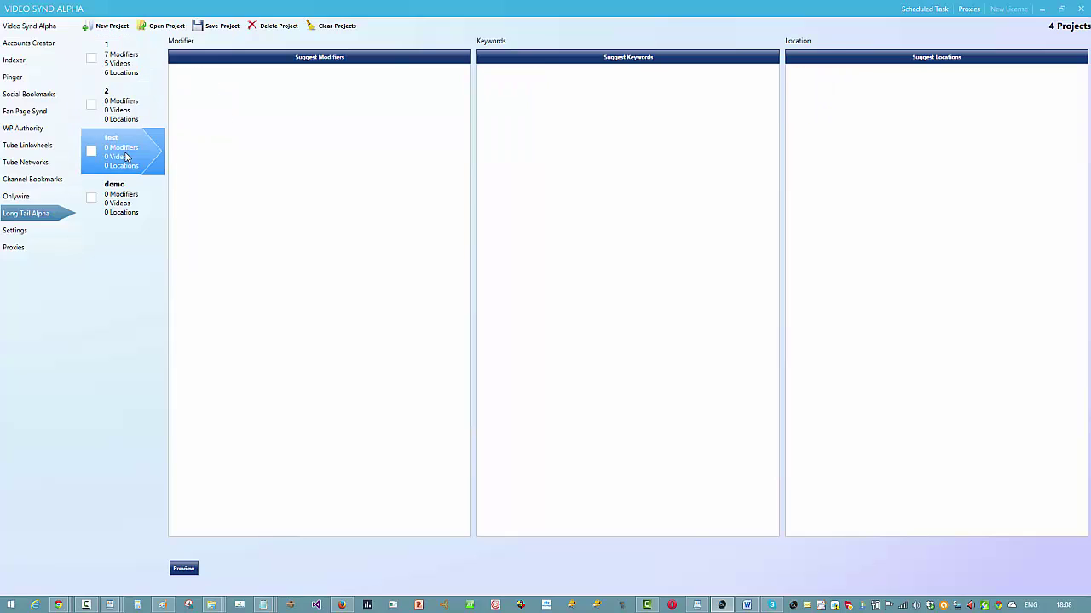
{"action": "left_click", "coordinate": [126, 202]}
{"action": "left_click", "coordinate": [115, 59]}
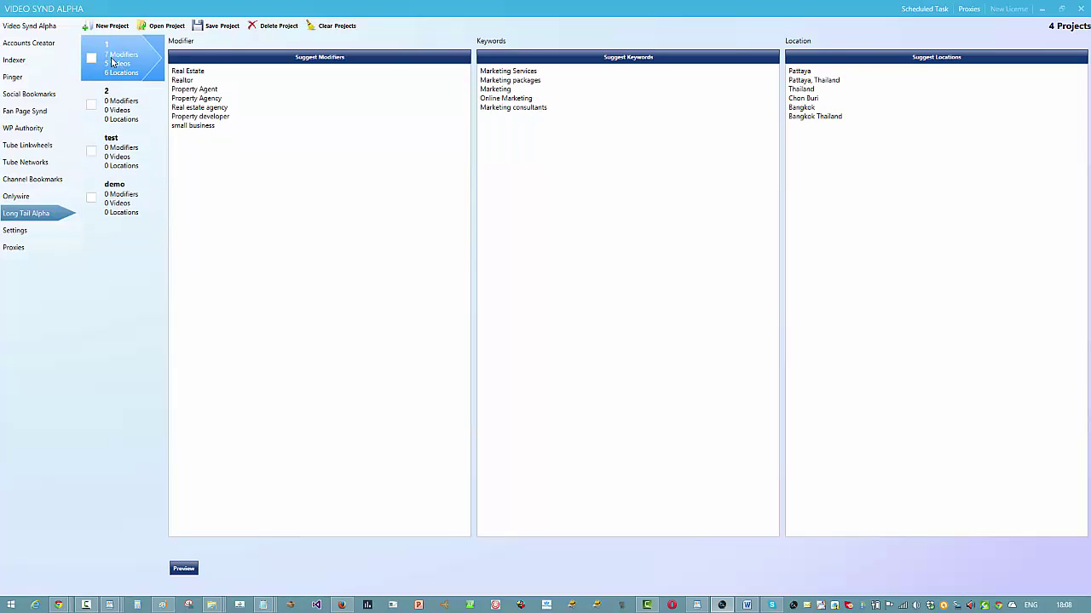
{"action": "left_click", "coordinate": [94, 61]}
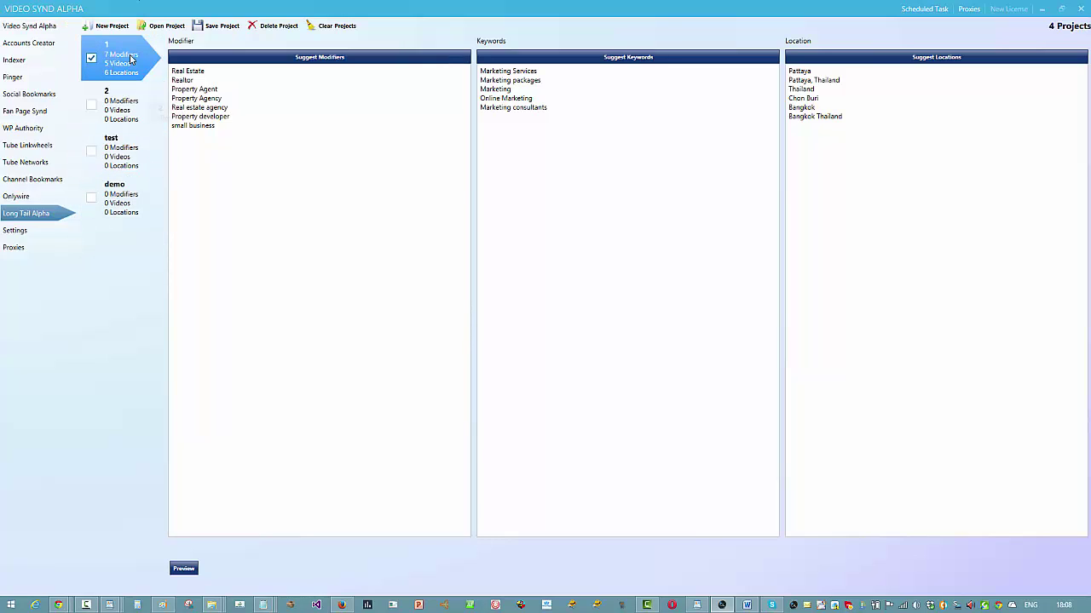
Step: Multiply 35 by 6 in Calculator to work out project 1's modifier, keyword and location combinations
{"action": "left_click", "coordinate": [64, 28]}
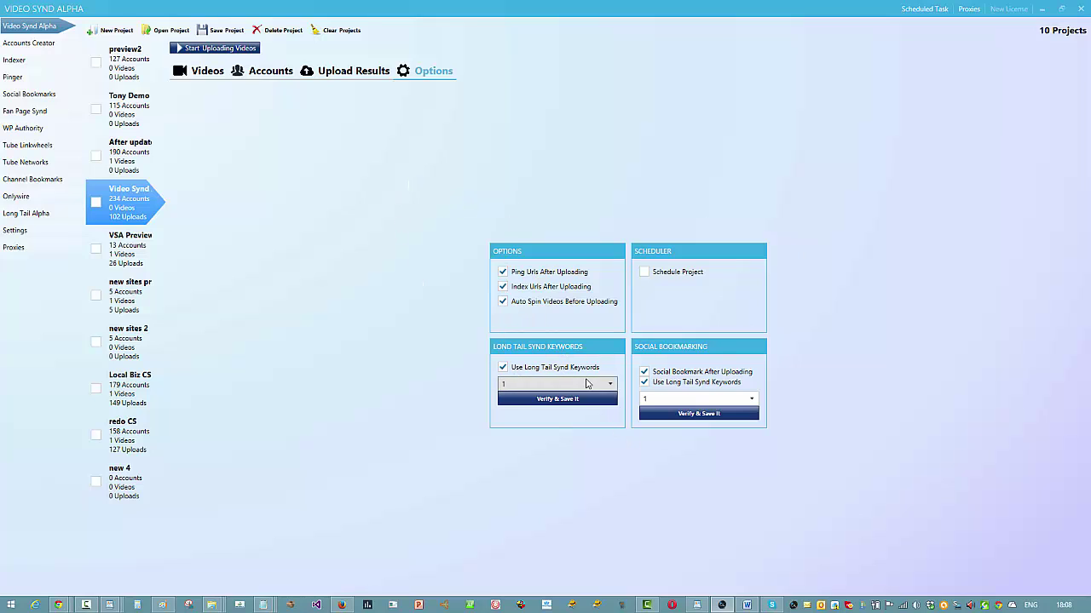
{"action": "left_click", "coordinate": [42, 220]}
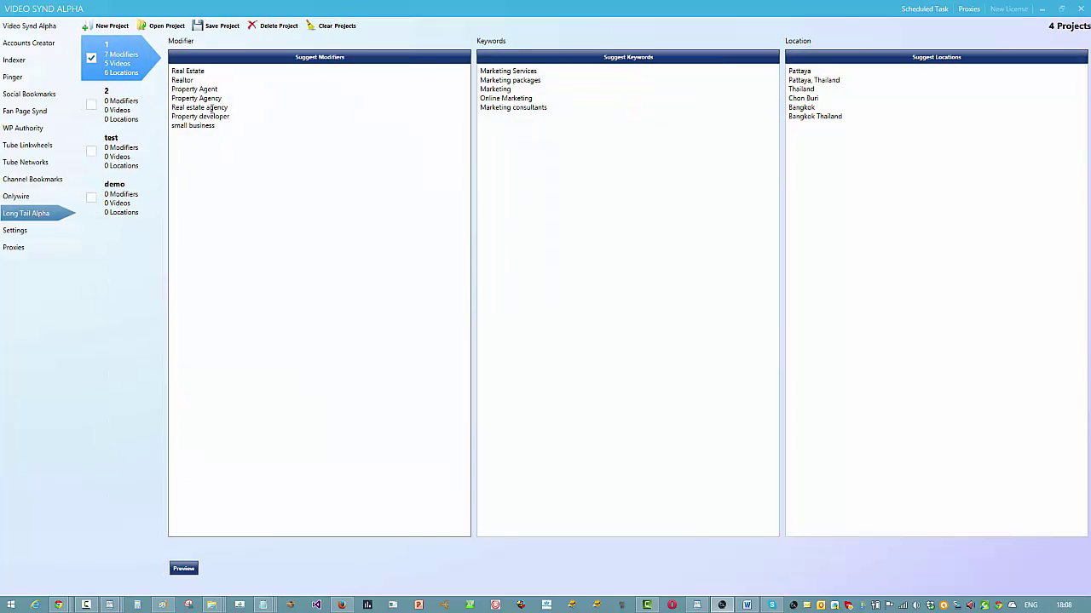
{"action": "left_click", "coordinate": [137, 606]}
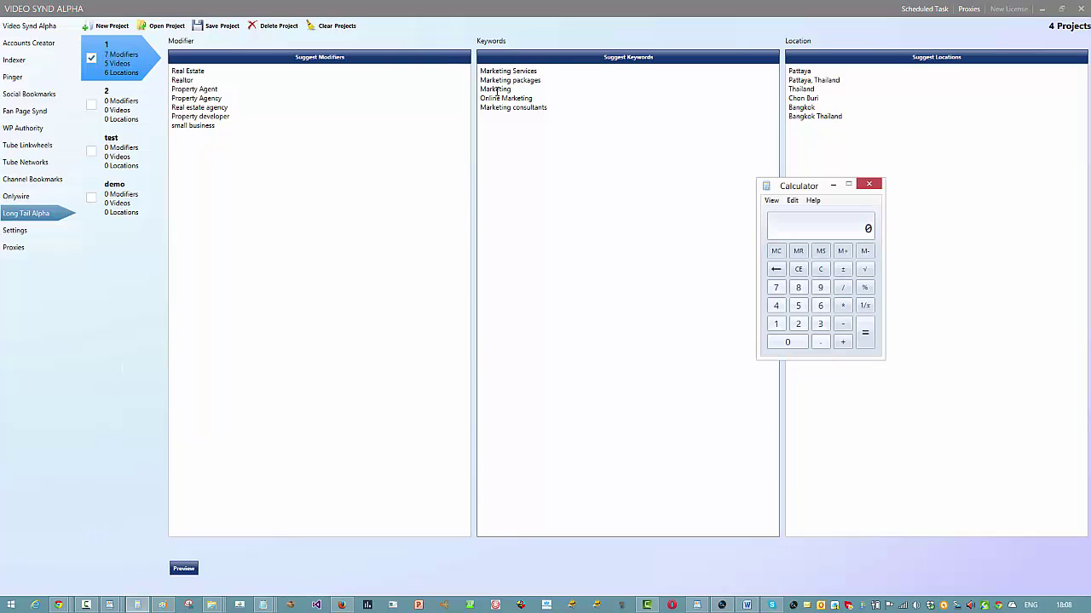
{"action": "left_click", "coordinate": [819, 323]}
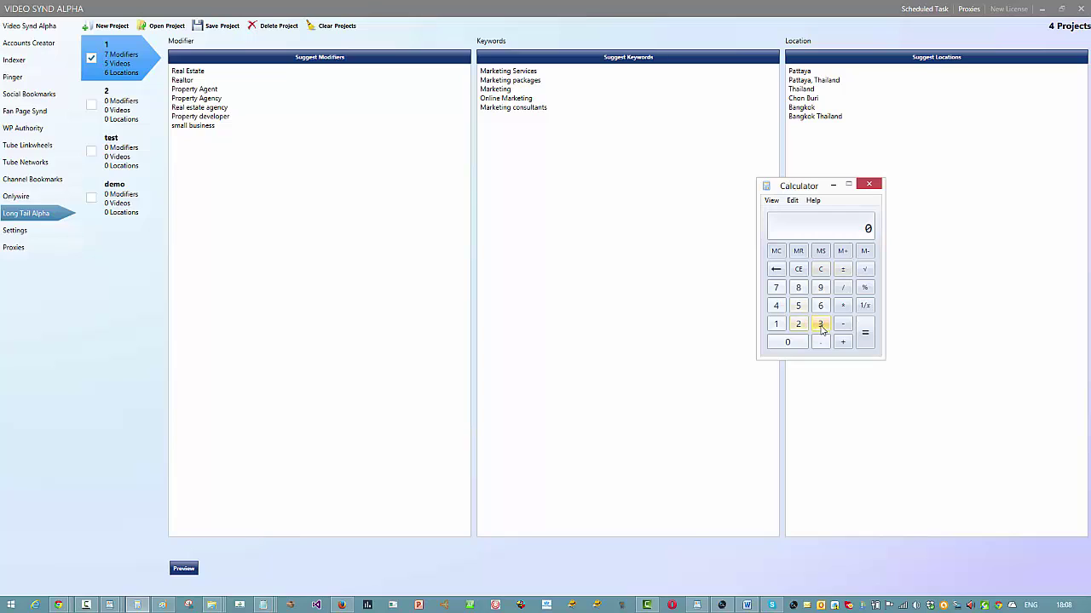
{"action": "left_click", "coordinate": [799, 306]}
{"action": "left_click", "coordinate": [842, 305]}
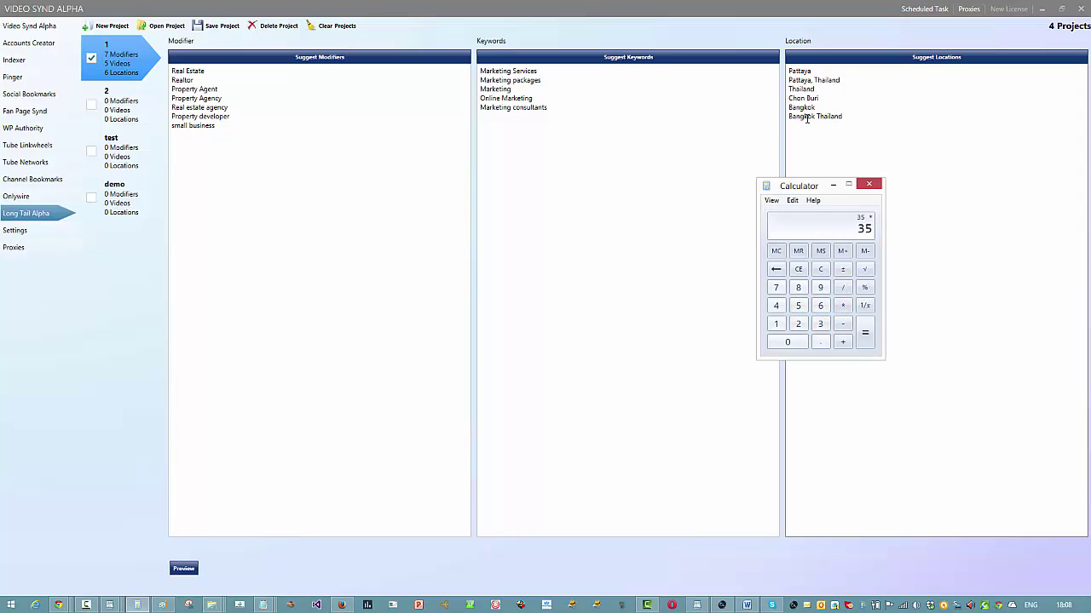
{"action": "left_click", "coordinate": [821, 306]}
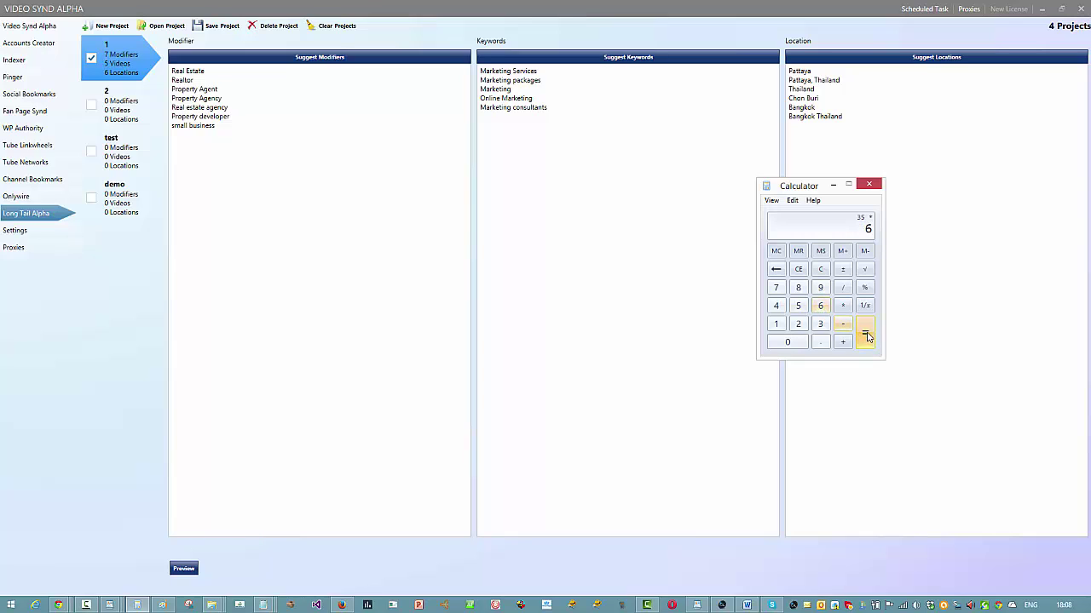
{"action": "left_click", "coordinate": [866, 336]}
{"action": "left_click", "coordinate": [833, 185]}
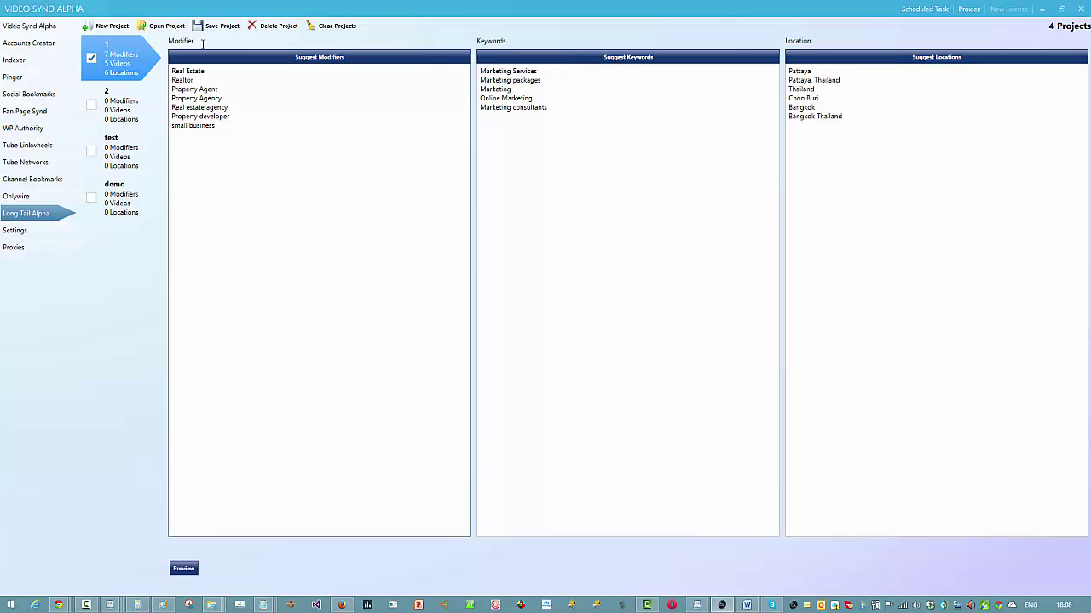
Step: Keep long tail project 1 as the keyword source in the video project's options, and verify and save it
{"action": "left_click", "coordinate": [17, 31]}
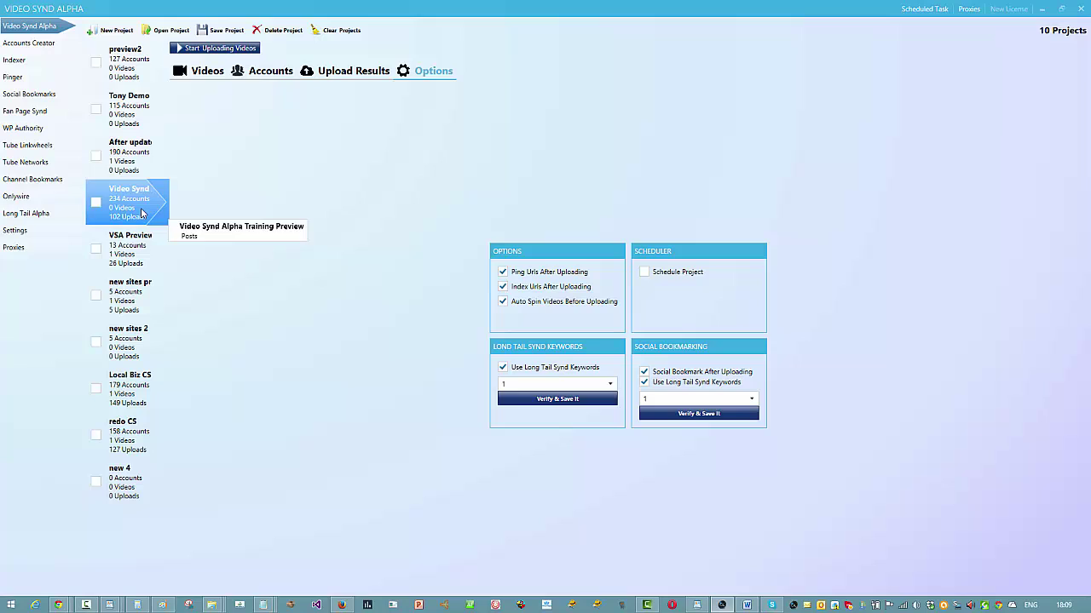
{"action": "left_click", "coordinate": [597, 387]}
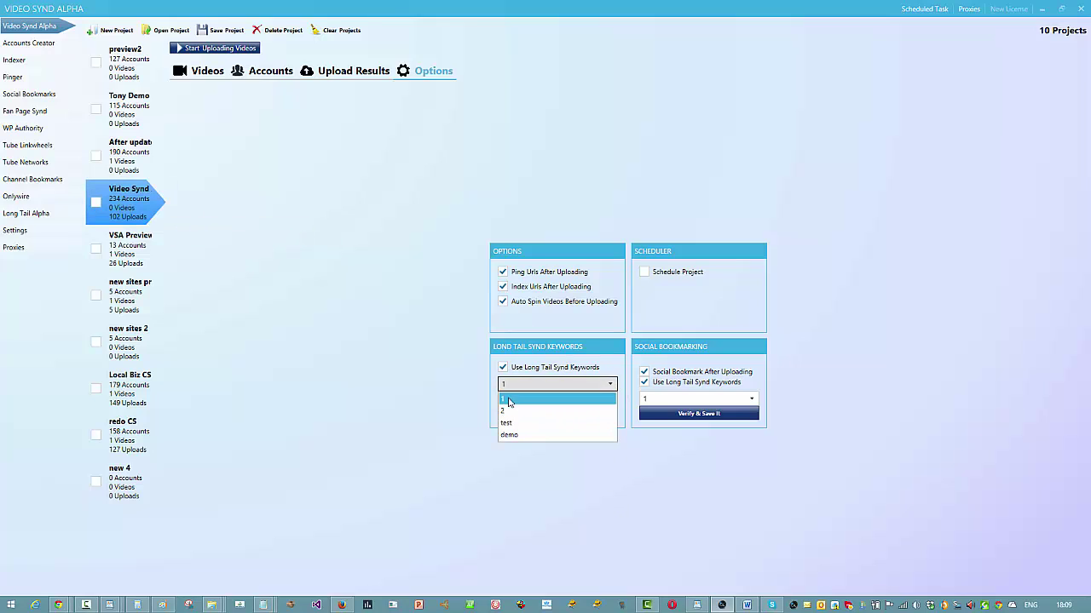
{"action": "left_click", "coordinate": [552, 367]}
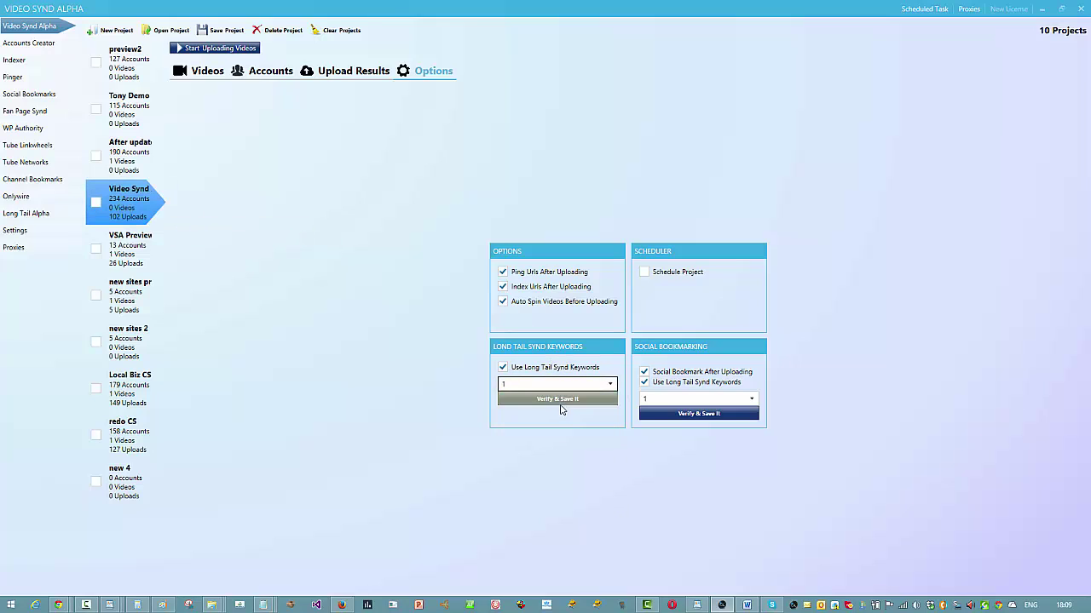
{"action": "left_click", "coordinate": [558, 402]}
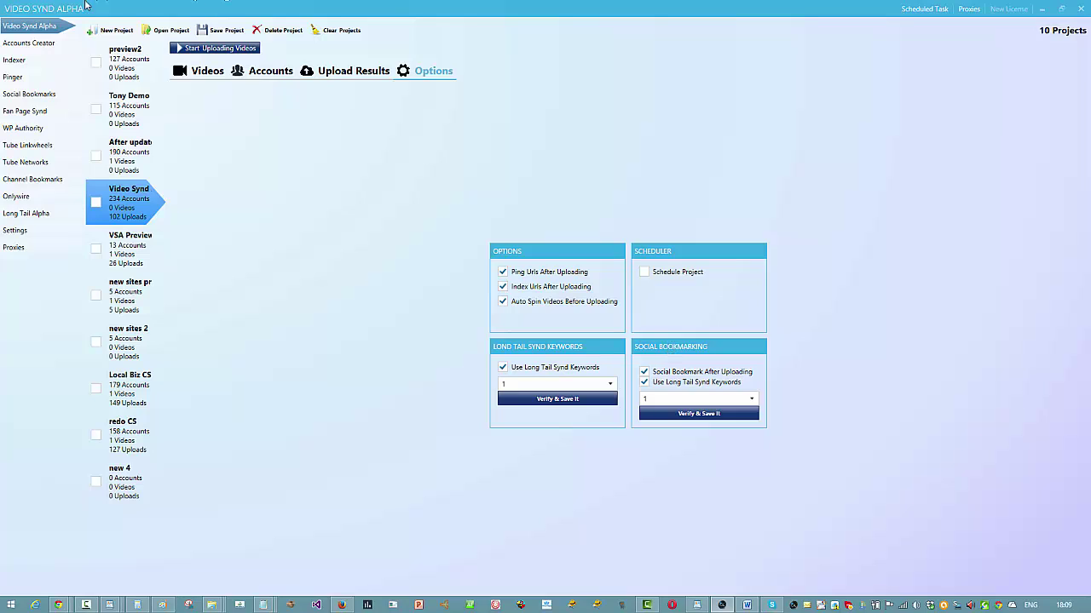
Step: Review the list of social bookmarking account profiles
{"action": "left_click", "coordinate": [34, 96]}
{"action": "left_click", "coordinate": [201, 32]}
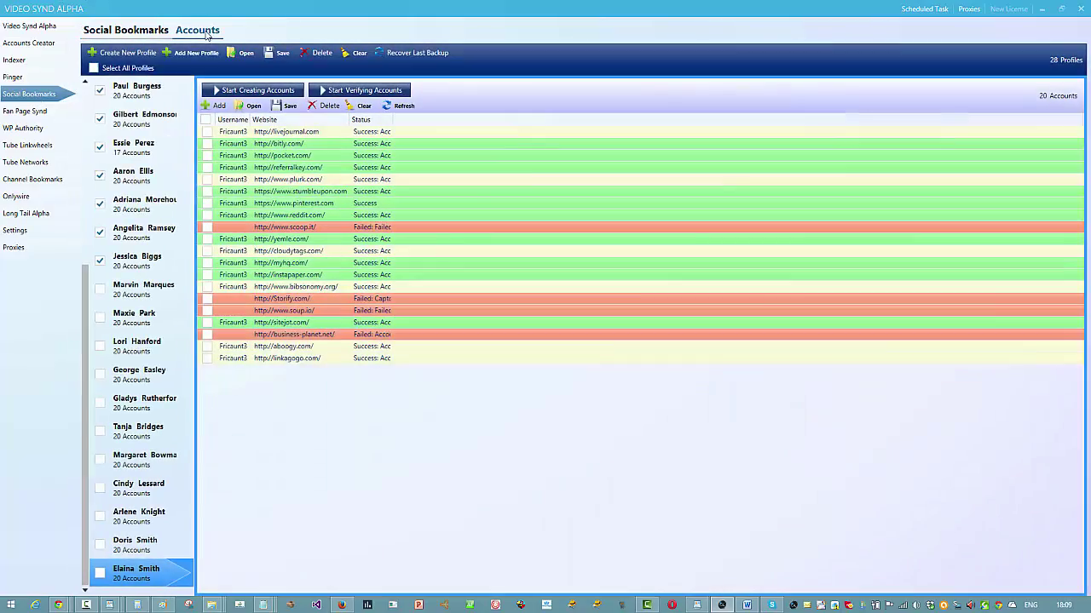
{"action": "scroll", "coordinate": [158, 483], "scroll_direction": "up", "scroll_amount": 5}
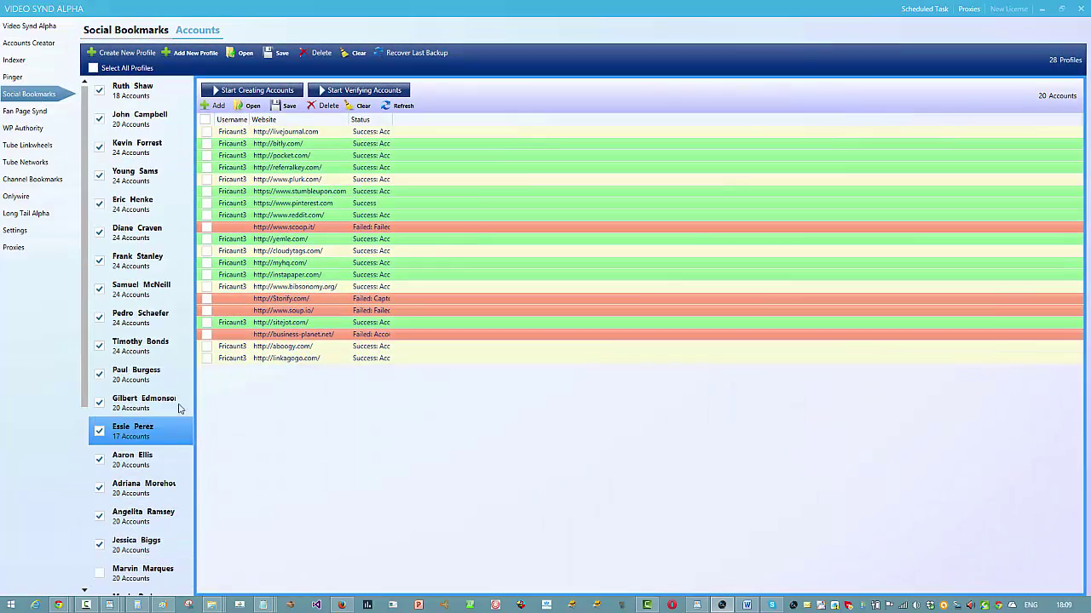
{"action": "left_click", "coordinate": [36, 26]}
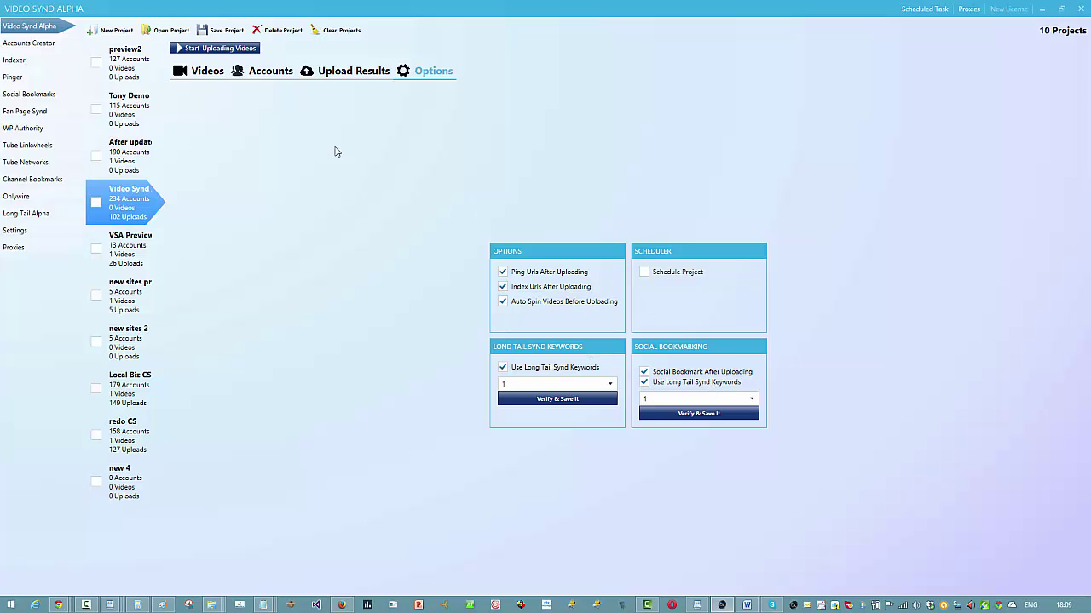
{"action": "left_click", "coordinate": [209, 71]}
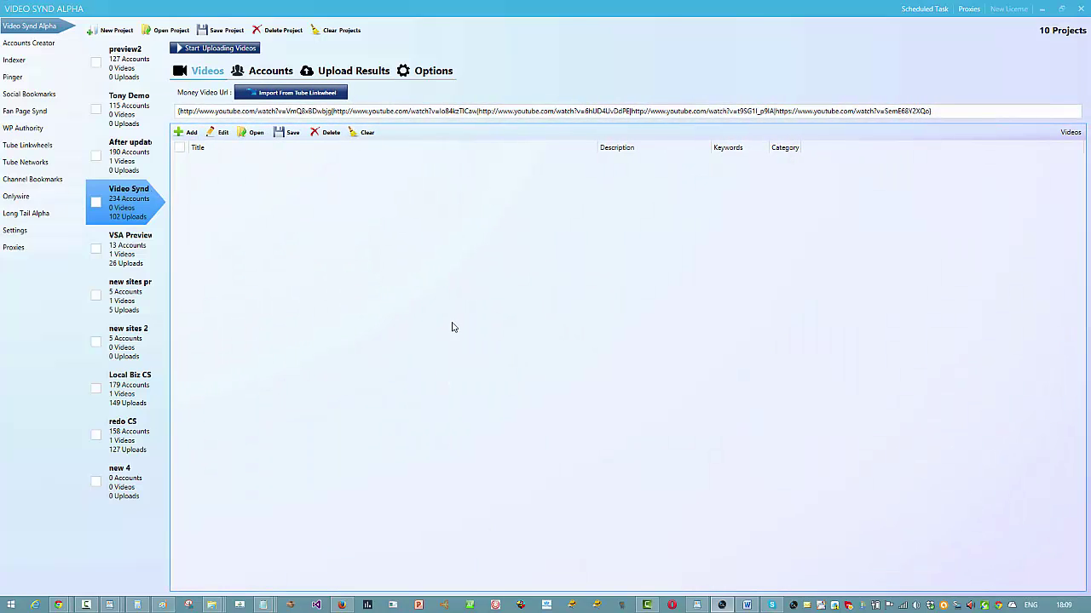
{"action": "left_click", "coordinate": [187, 133]}
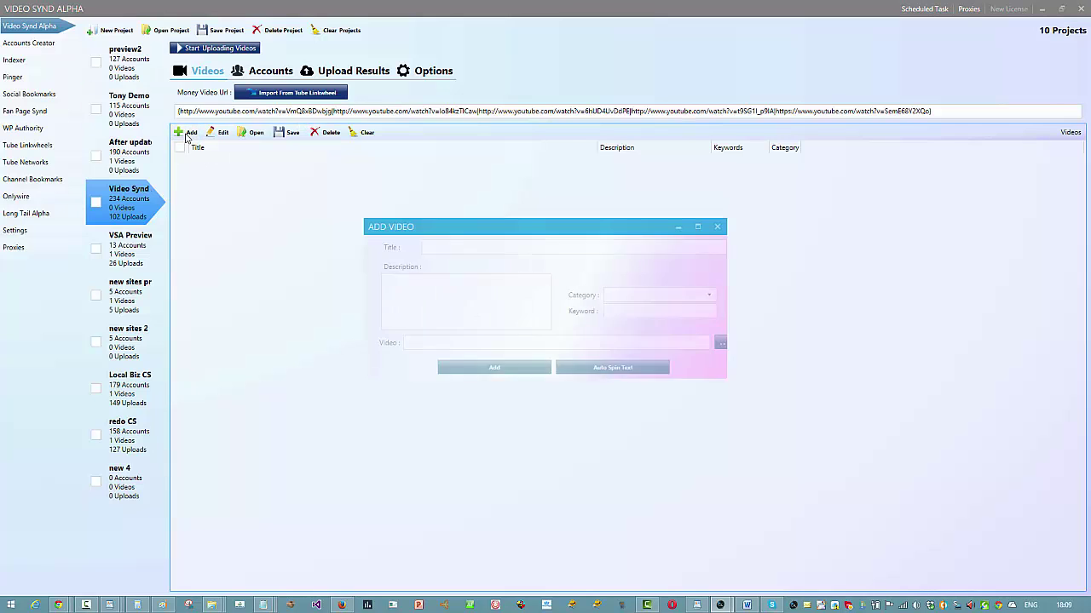
{"action": "left_click", "coordinate": [485, 251]}
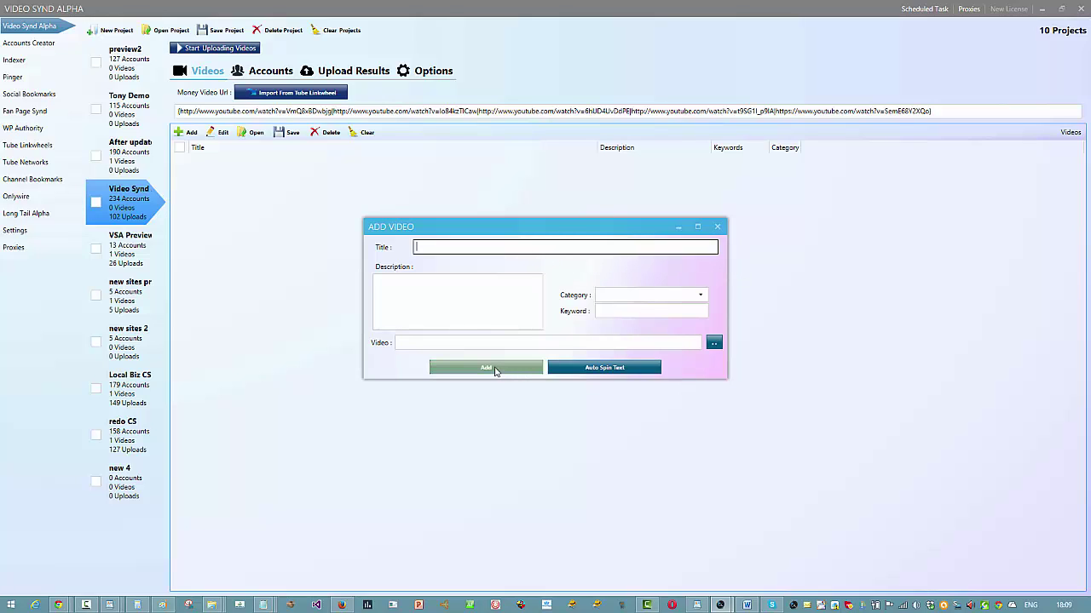
{"action": "left_click", "coordinate": [496, 369]}
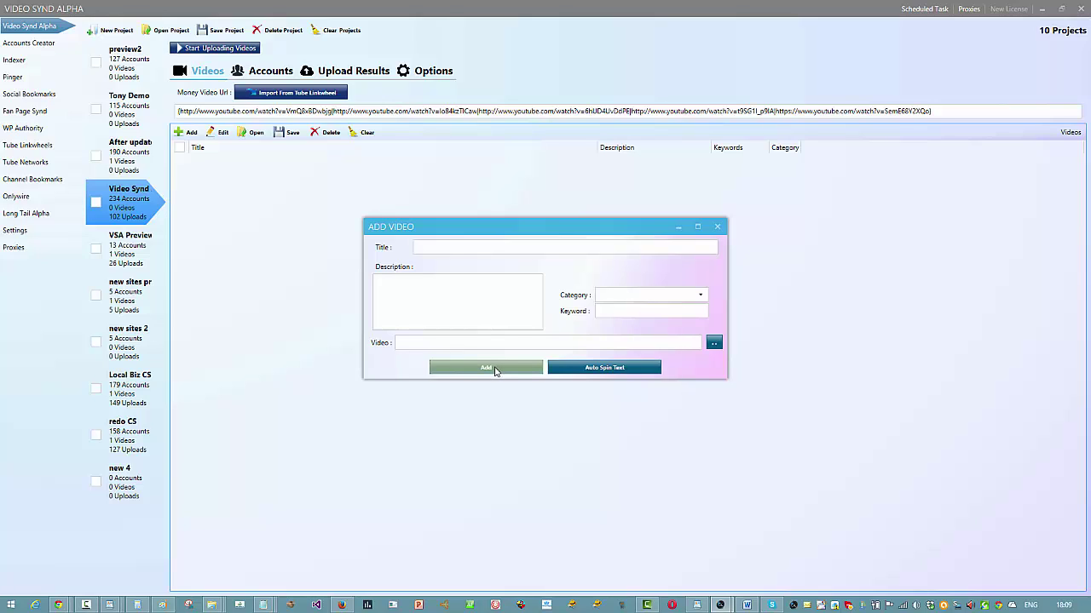
{"action": "left_click", "coordinate": [418, 307]}
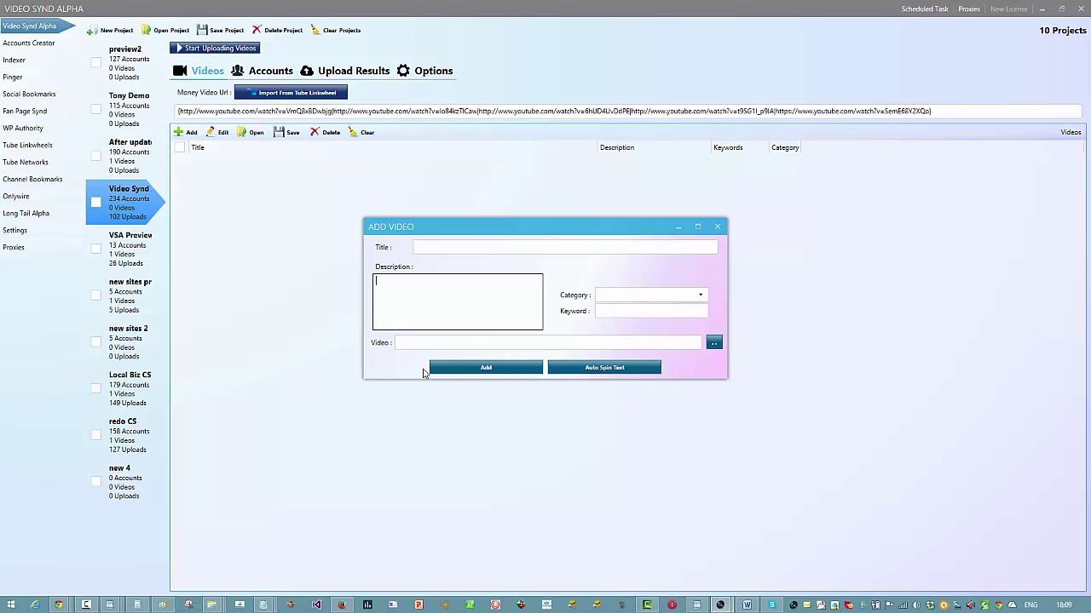
{"action": "right_click", "coordinate": [407, 298]}
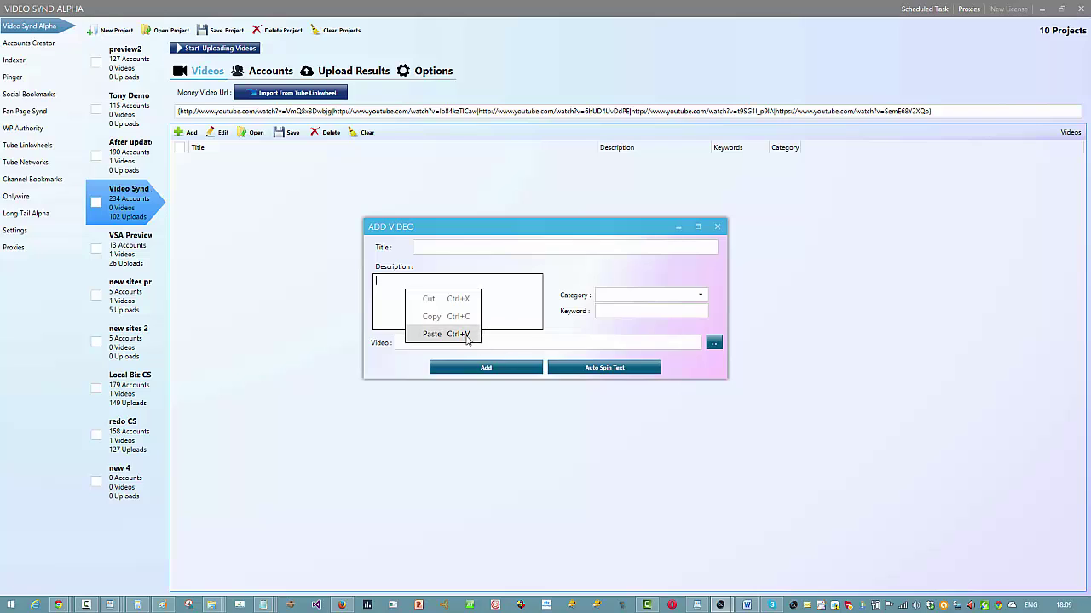
{"action": "left_click", "coordinate": [461, 339]}
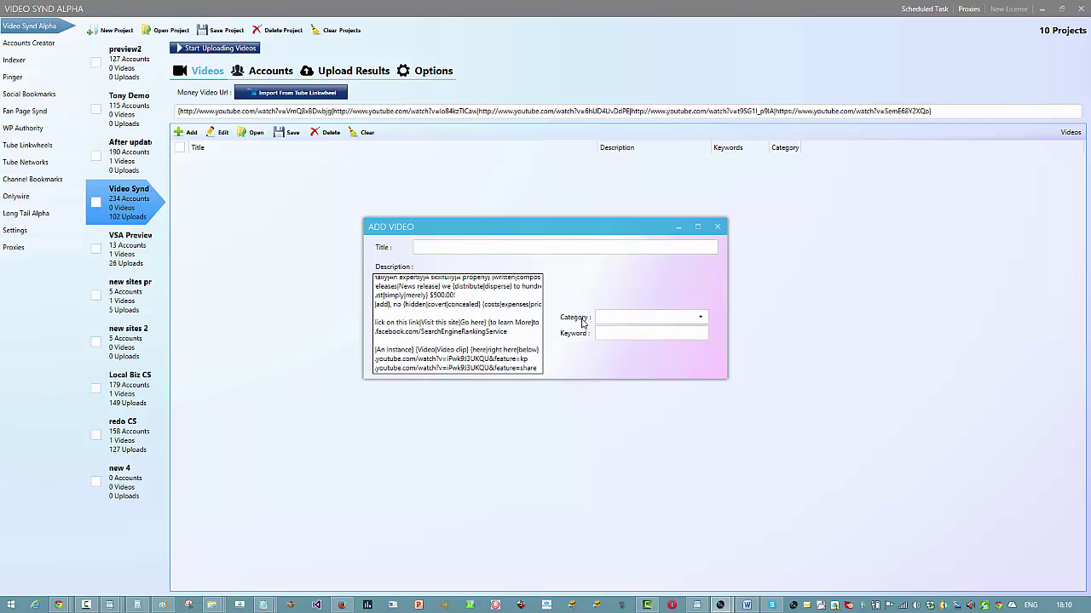
{"action": "left_click", "coordinate": [453, 249]}
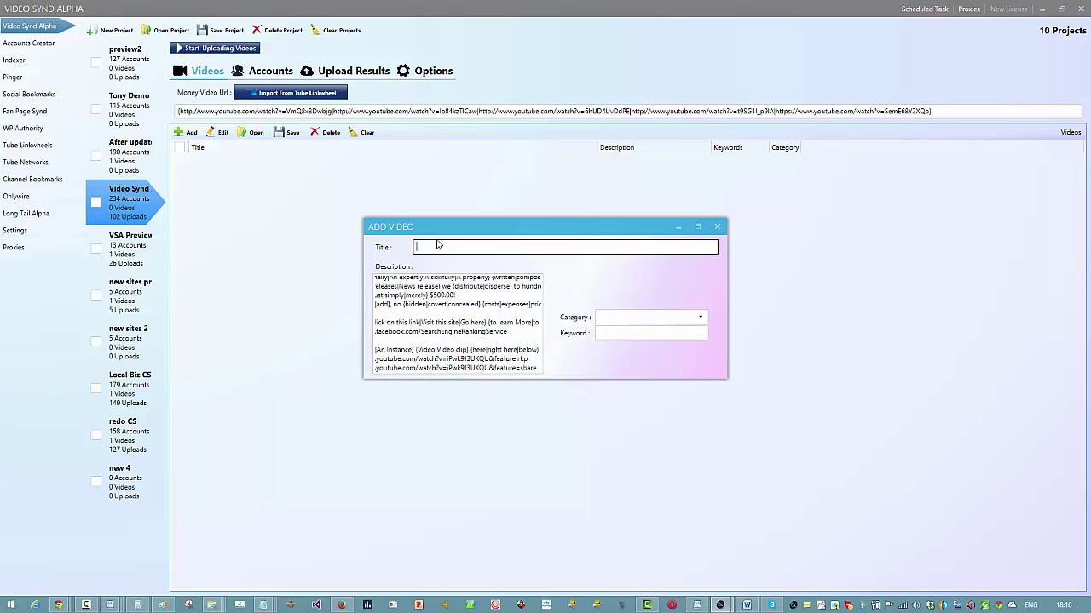
{"action": "left_click", "coordinate": [45, 219]}
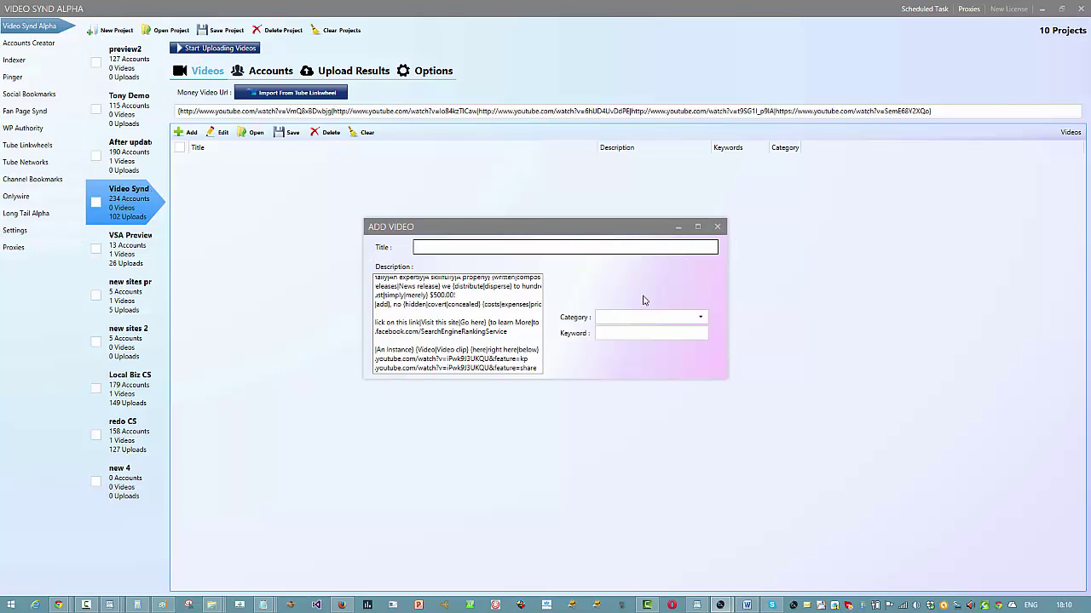
{"action": "left_click", "coordinate": [718, 227]}
Step: Generate a preview keyword phrase from long tail project 1
{"action": "left_click", "coordinate": [23, 217]}
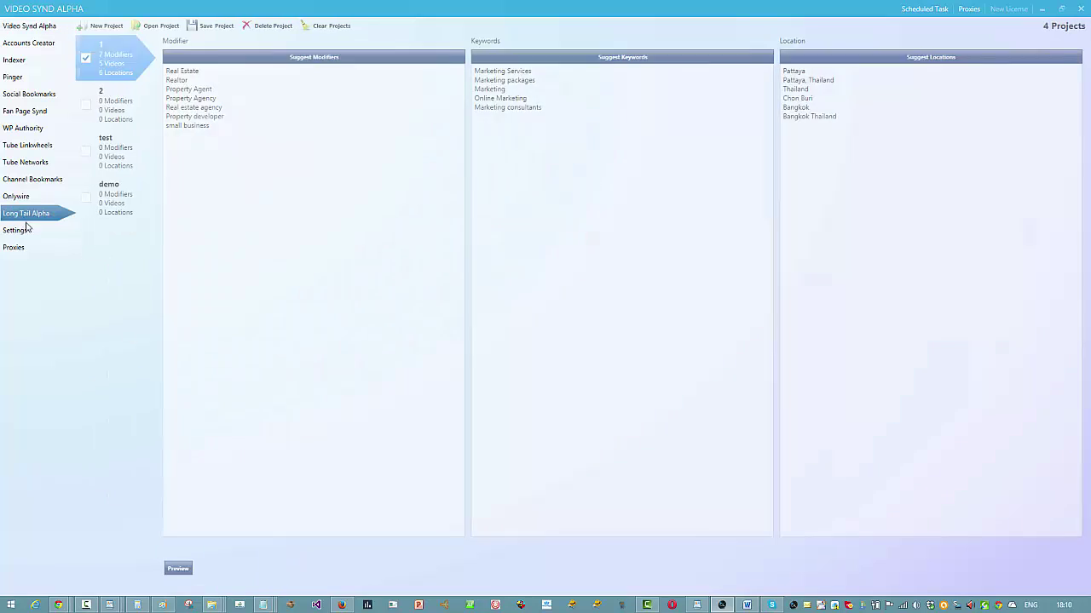
{"action": "left_click", "coordinate": [187, 572]}
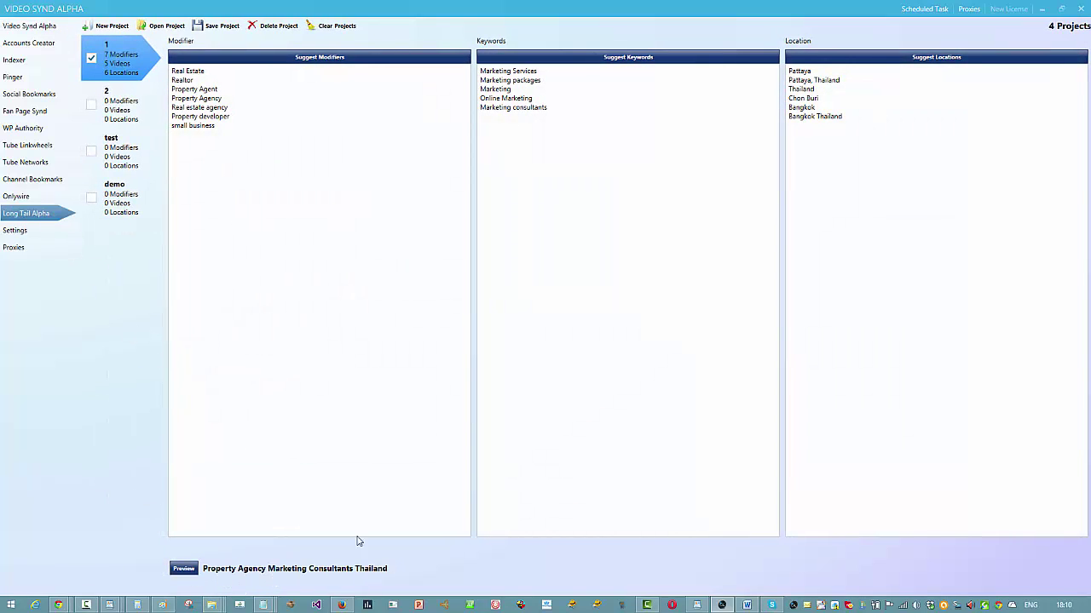
Step: Start a new video entry in the selected Video Synd project, titled "Propery Agency Marketing Consultants Thailand"
{"action": "left_click", "coordinate": [43, 24]}
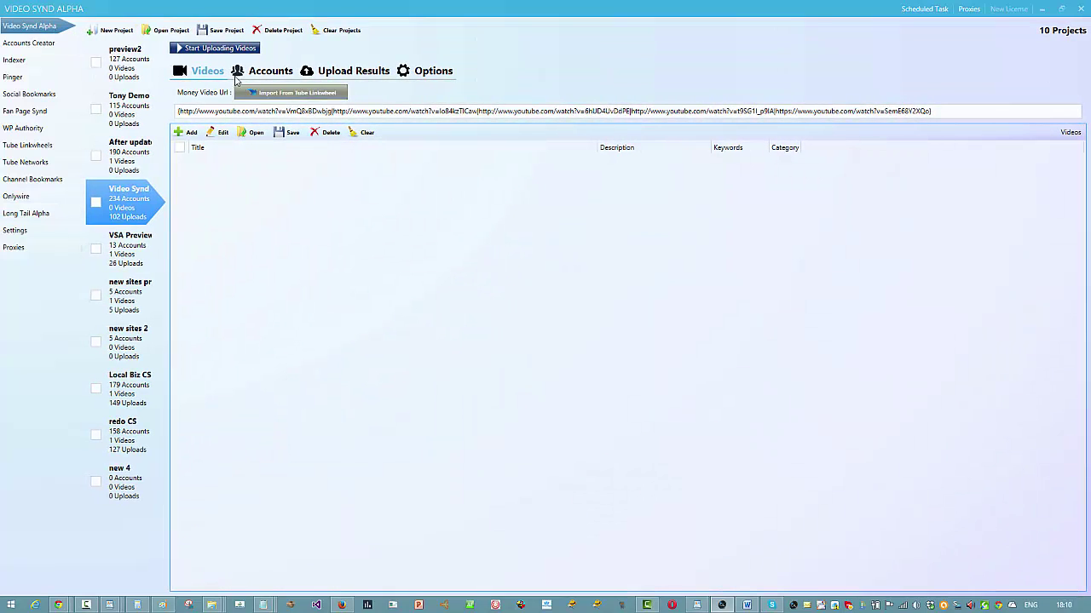
{"action": "left_click", "coordinate": [186, 132]}
{"action": "left_click", "coordinate": [508, 249]}
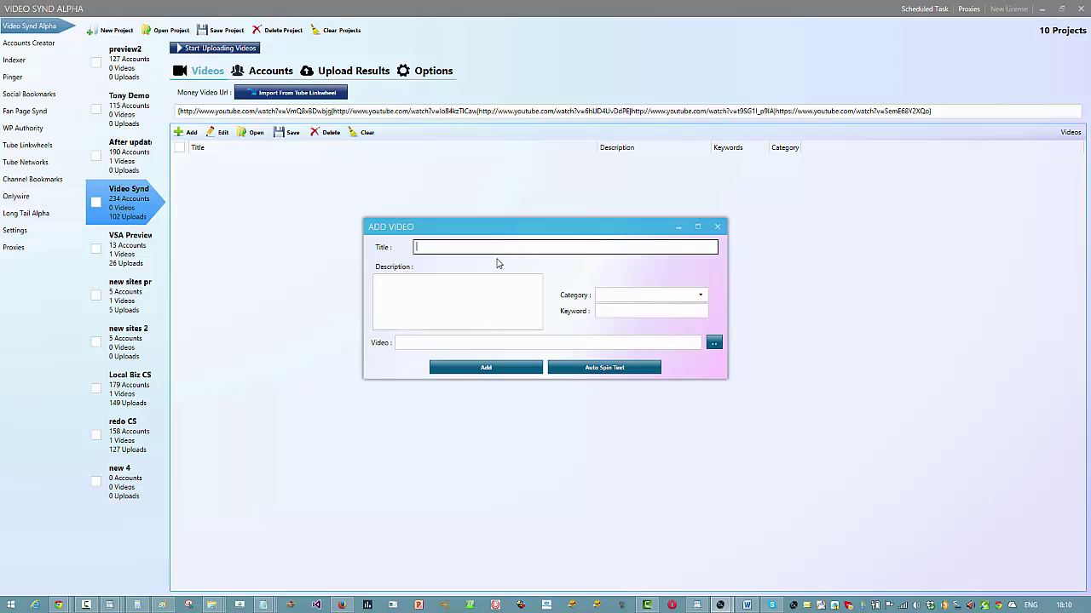
{"action": "type", "text": "propery Agency marketing Consultants T"}
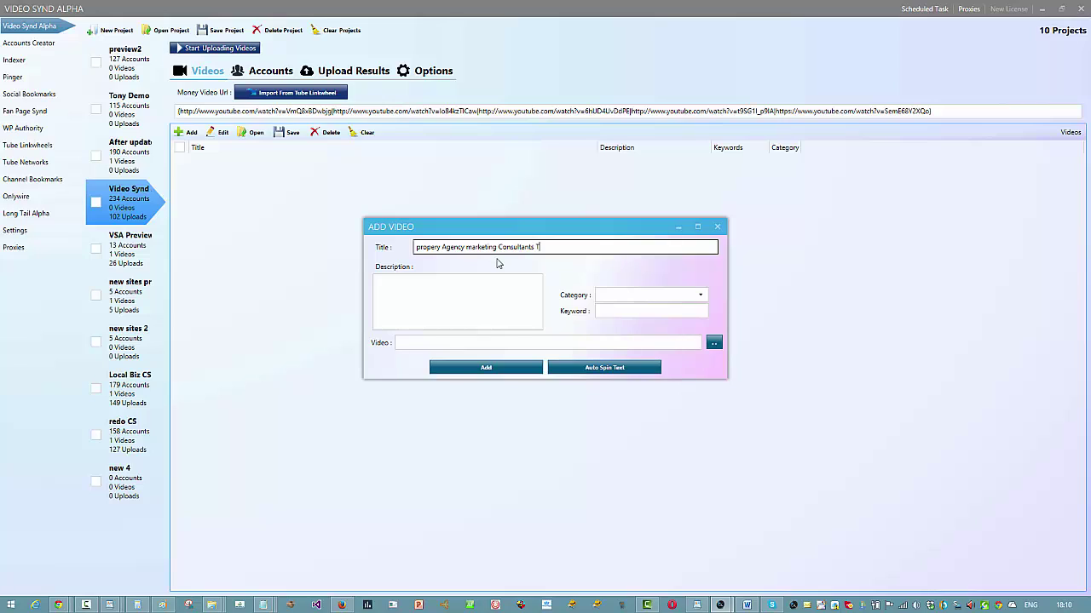
{"action": "type", "text": "hailand"}
{"action": "key", "text": "Home"}
{"action": "key", "text": "Delete"}
{"action": "type", "text": "P"}
{"action": "left_click", "coordinate": [468, 247]}
{"action": "key", "text": "Delete"}
{"action": "type", "text": "M"}
Step: Paste the copied spintax marketing text as the new video's description and maximize the entry form
{"action": "left_click", "coordinate": [456, 301]}
{"action": "right_click", "coordinate": [458, 301]}
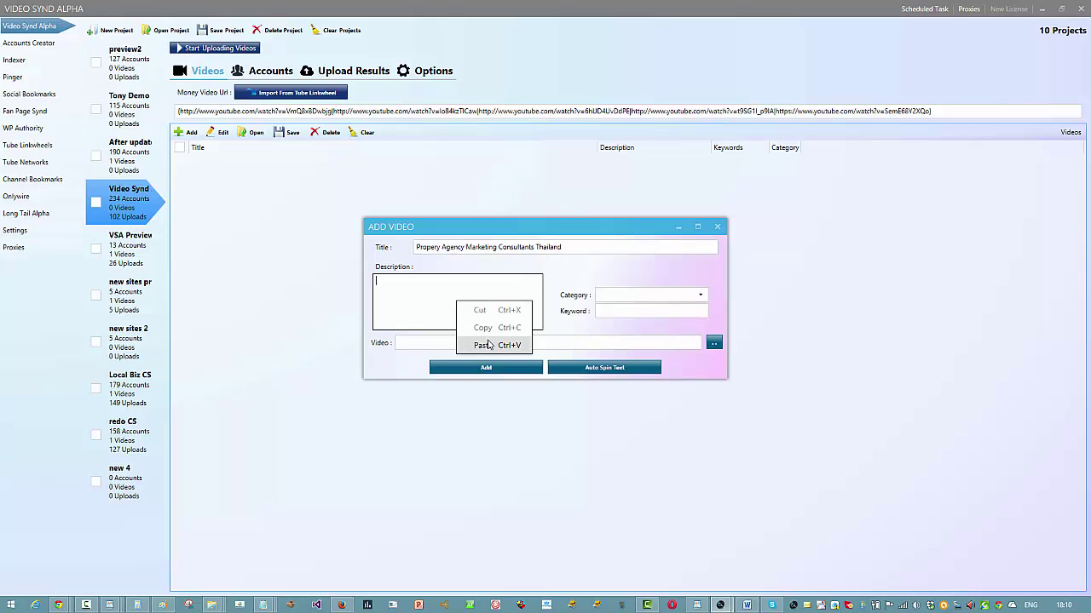
{"action": "left_click", "coordinate": [492, 348]}
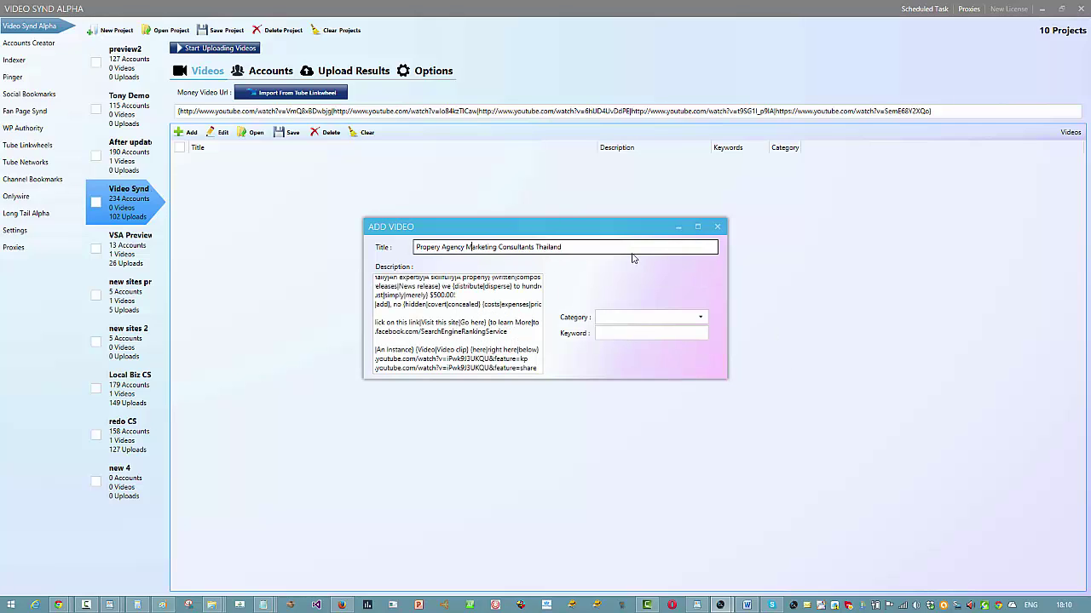
{"action": "left_click", "coordinate": [697, 226]}
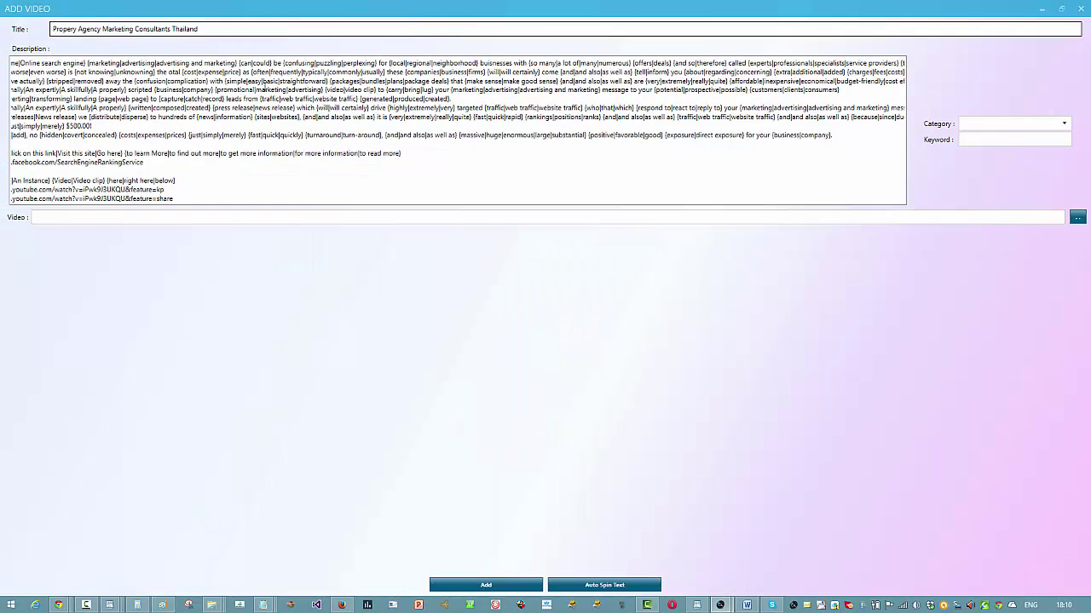
Step: Set the new video's category to Howto and its keyword to "property agency pattaya"
{"action": "left_click", "coordinate": [1062, 123]}
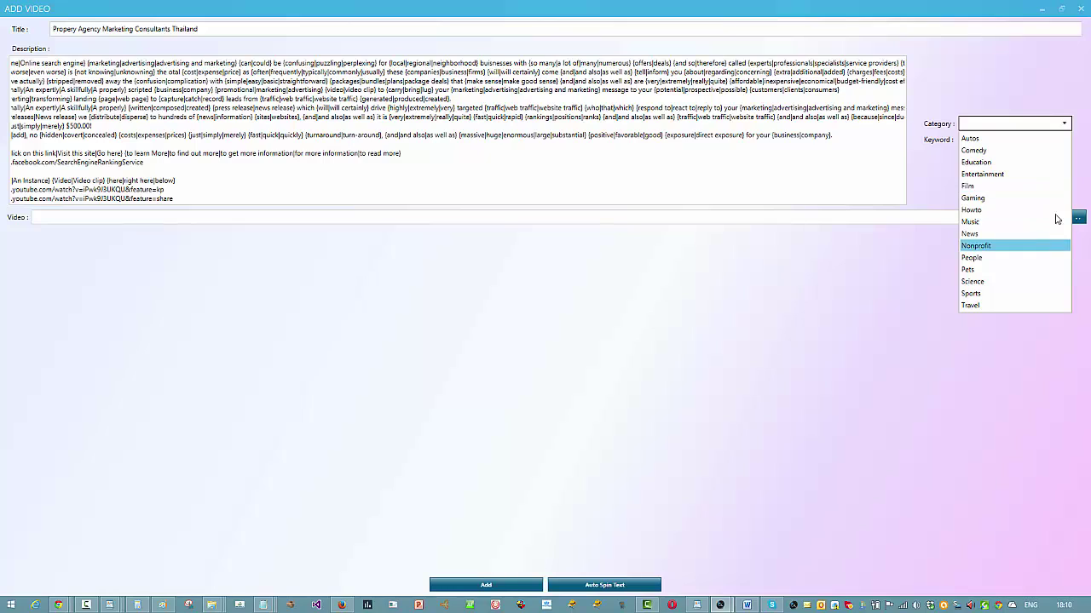
{"action": "left_click", "coordinate": [1055, 211]}
{"action": "left_click", "coordinate": [989, 141]}
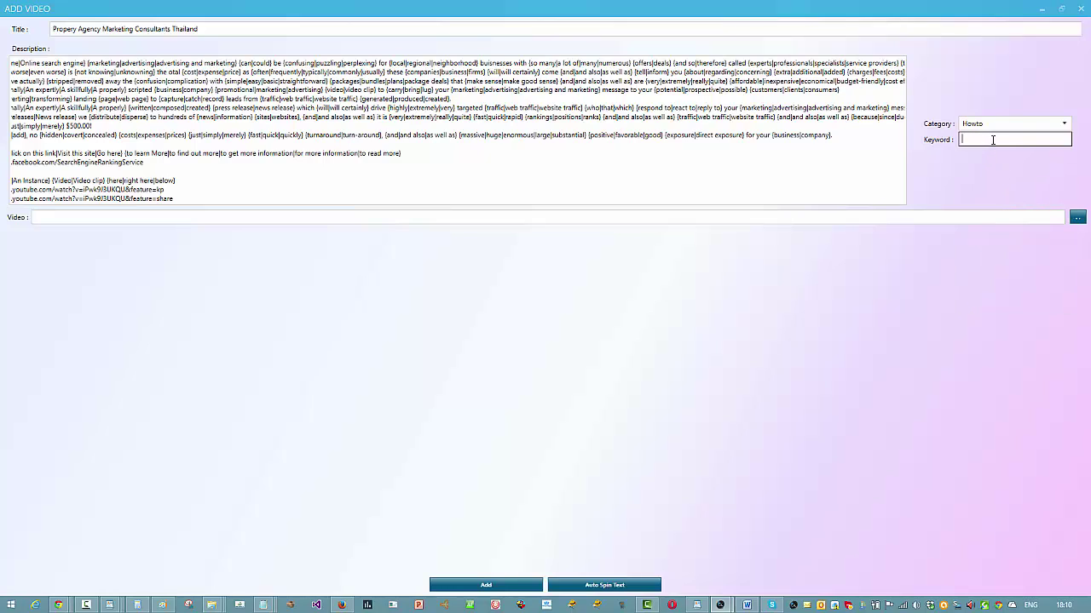
{"action": "type", "text": "property agency pattaya"}
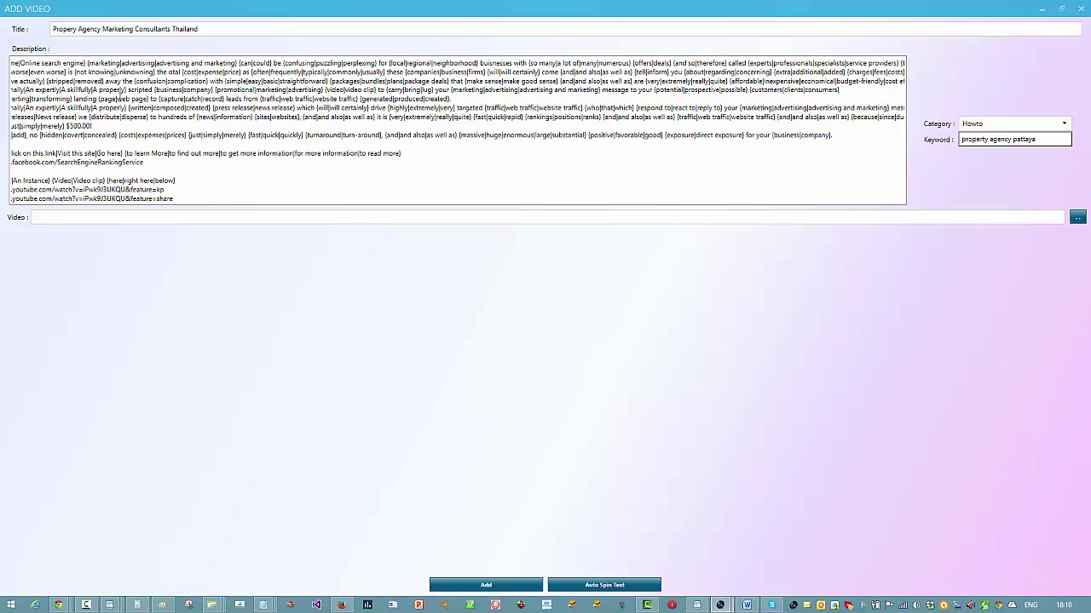
{"action": "left_click_drag", "start_coordinate": [230, 31], "coordinate": [43, 39]}
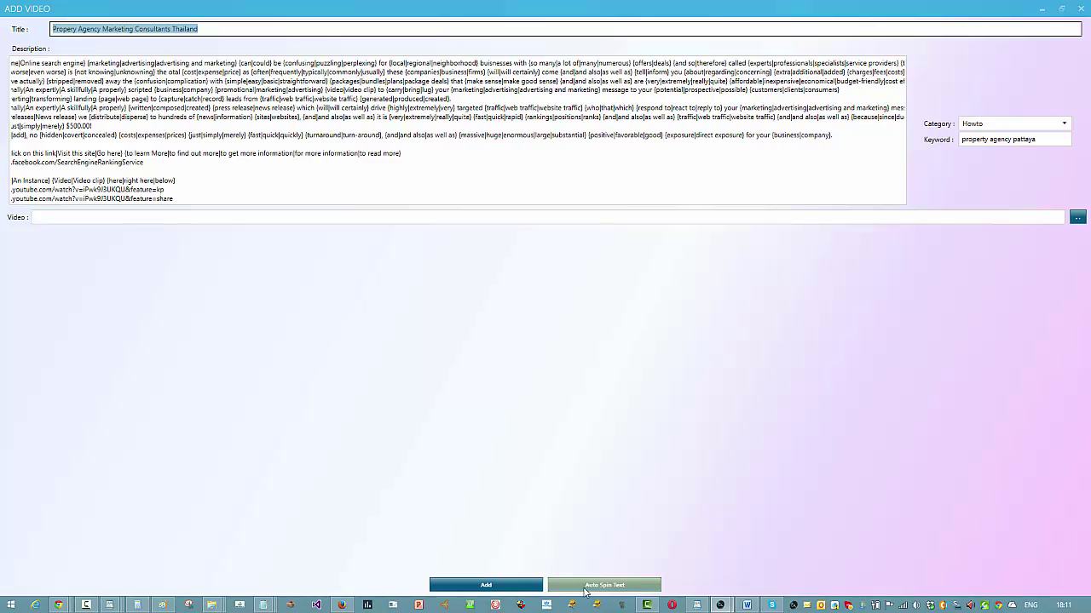
{"action": "left_click", "coordinate": [215, 30]}
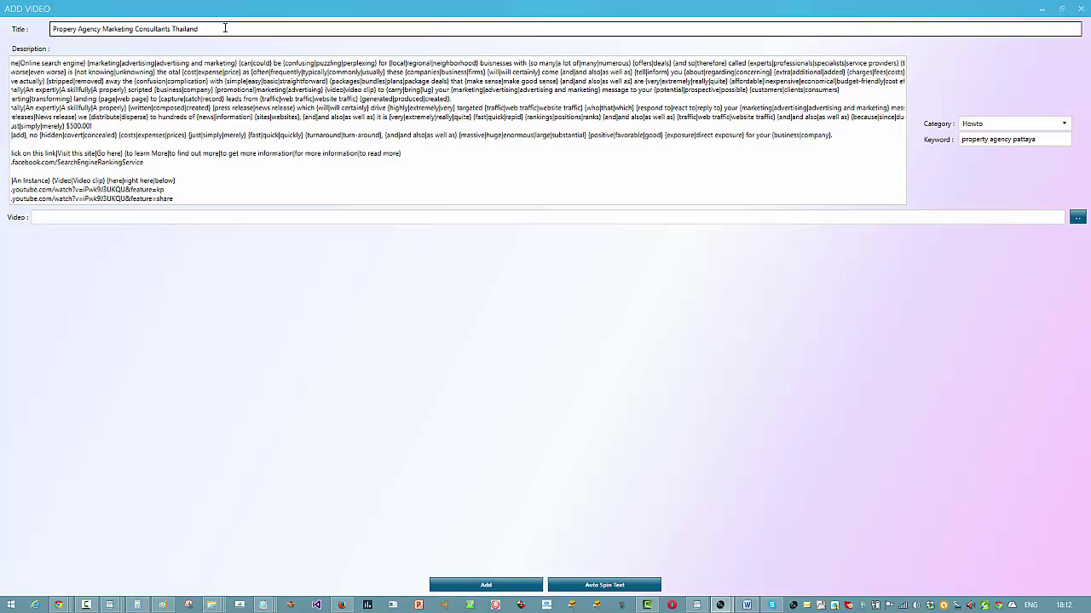
{"action": "left_click", "coordinate": [319, 167]}
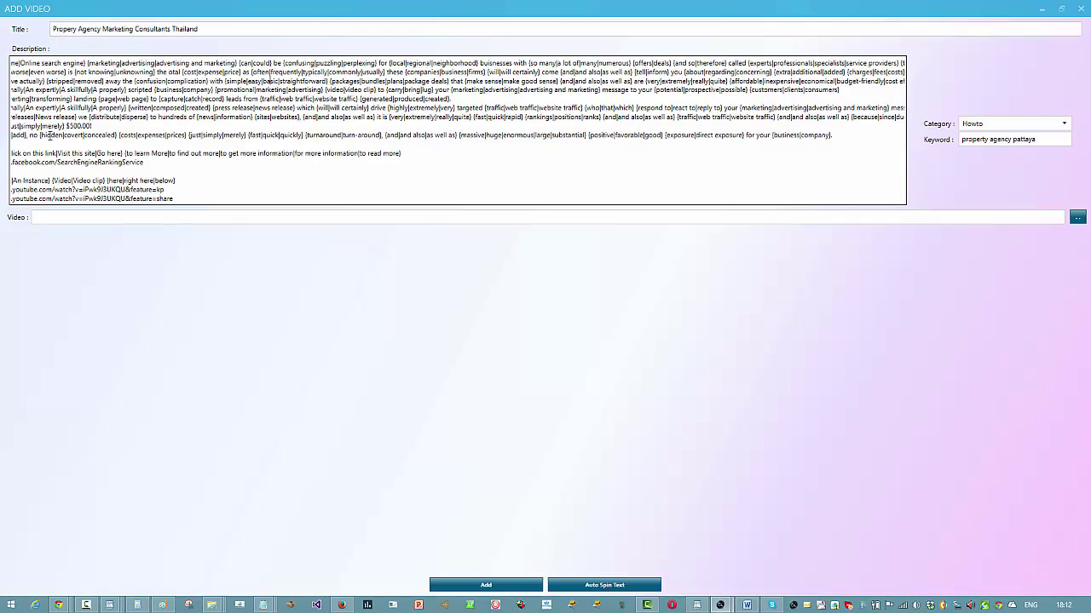
Step: Attach the file "Local marketing packages case study 1 min video.mp4" and add the video to the project
{"action": "left_click", "coordinate": [113, 218]}
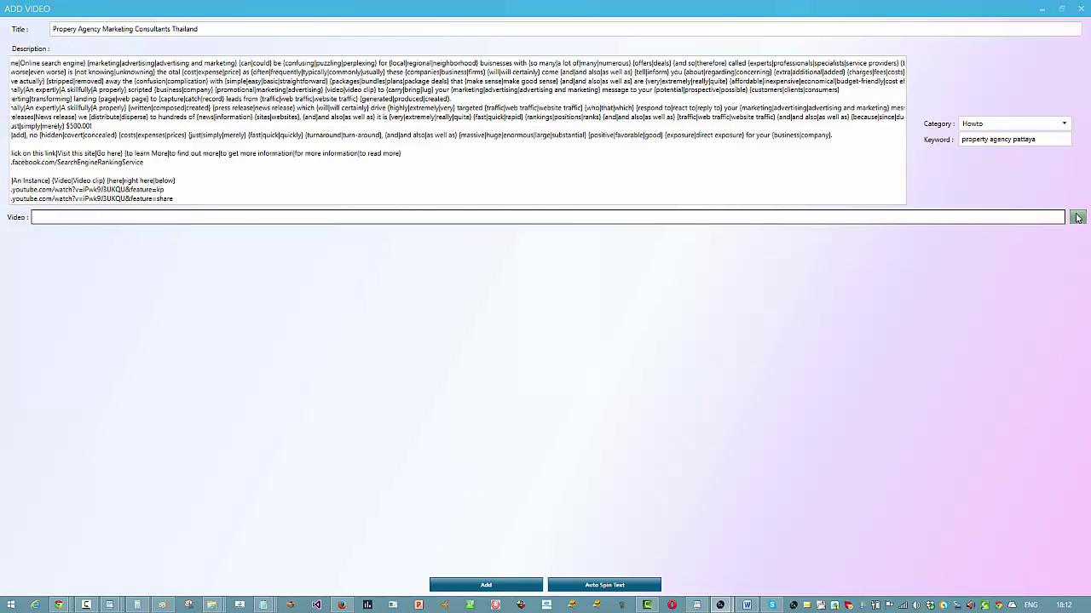
{"action": "left_click", "coordinate": [1077, 218]}
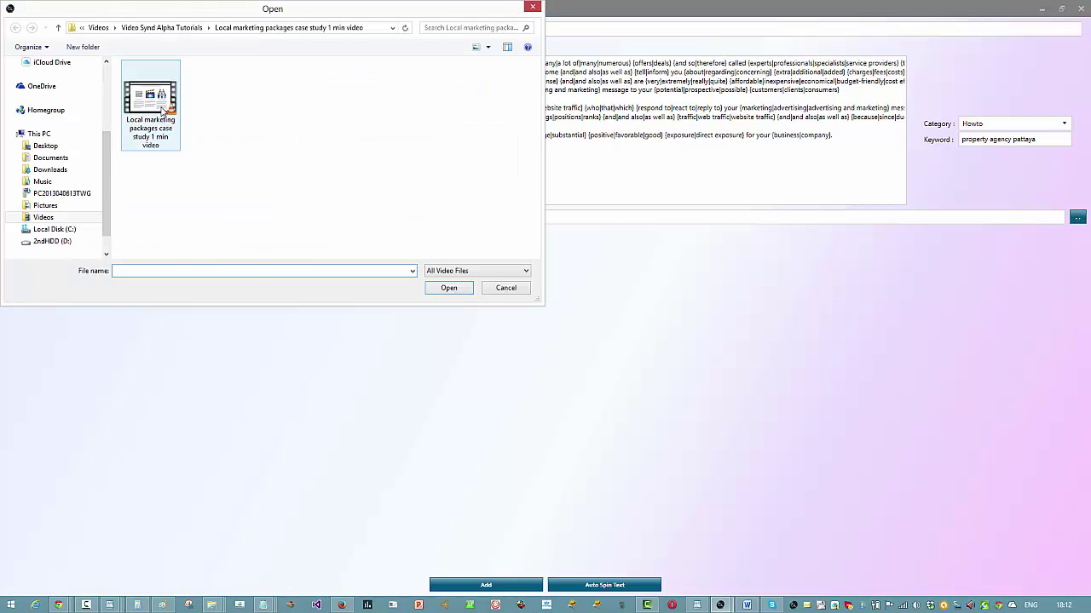
{"action": "left_click", "coordinate": [162, 111]}
{"action": "left_click", "coordinate": [449, 288]}
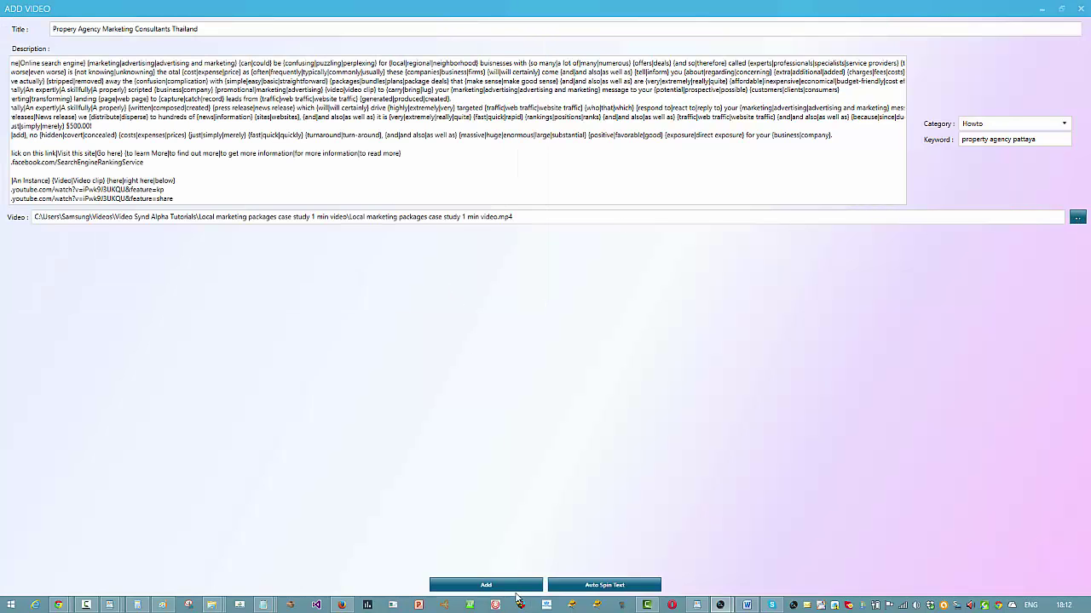
{"action": "left_click", "coordinate": [511, 585]}
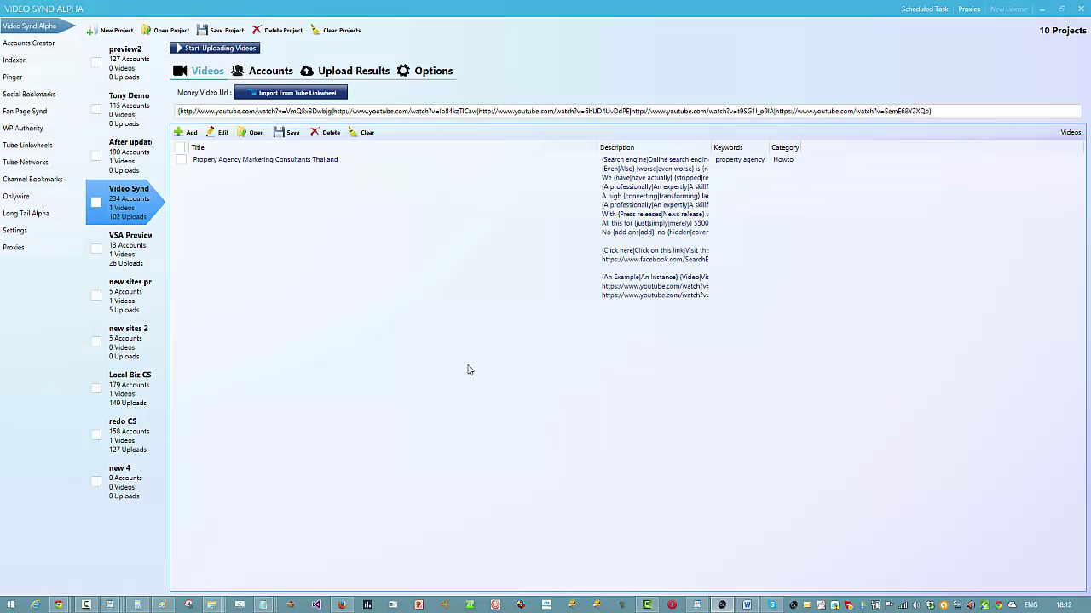
{"action": "left_click", "coordinate": [465, 112]}
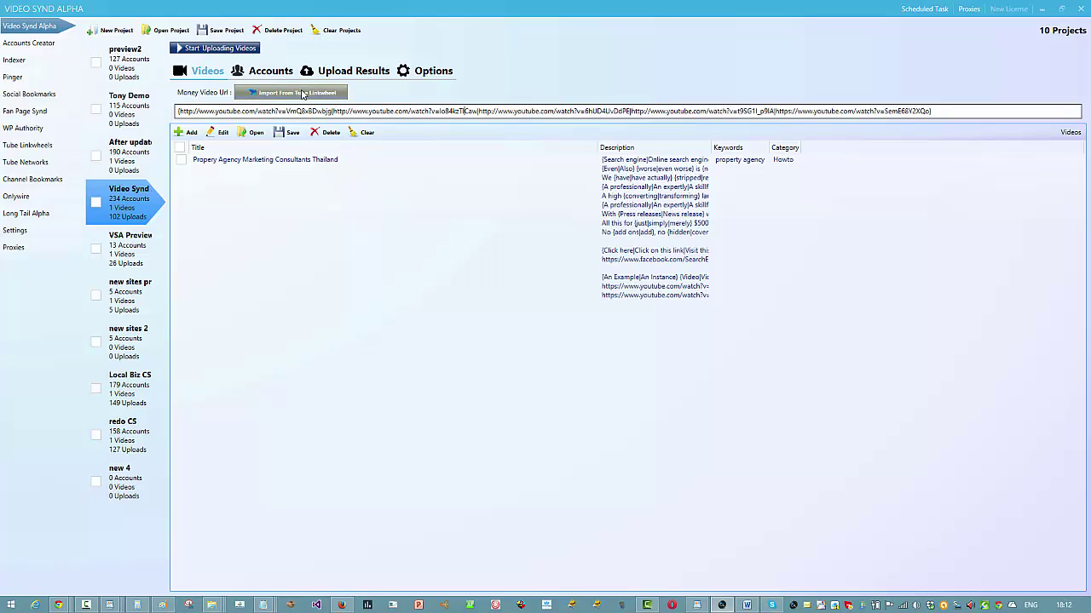
{"action": "left_click", "coordinate": [302, 94]}
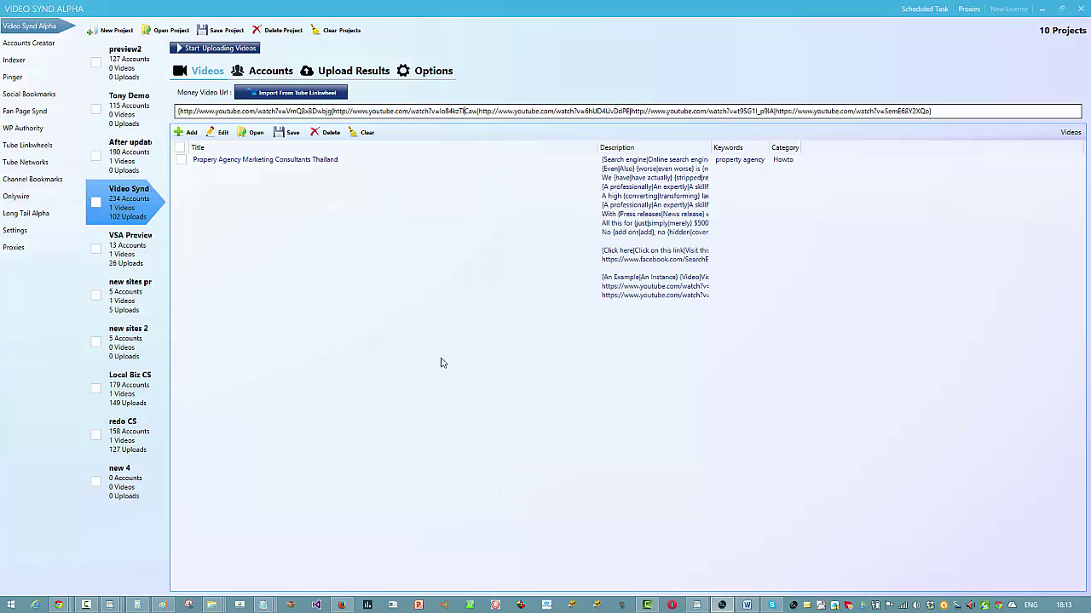
Step: Widen the Category column and reopen the added video's details to check its title, closing them without changes
{"action": "left_click_drag", "start_coordinate": [834, 147], "coordinate": [852, 145]}
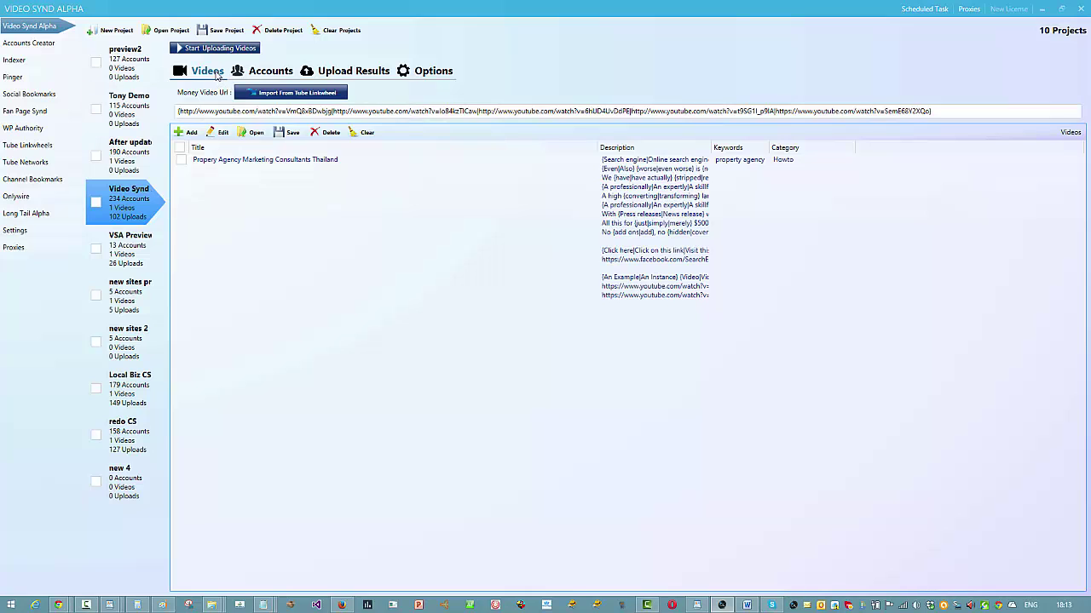
{"action": "left_click", "coordinate": [275, 177]}
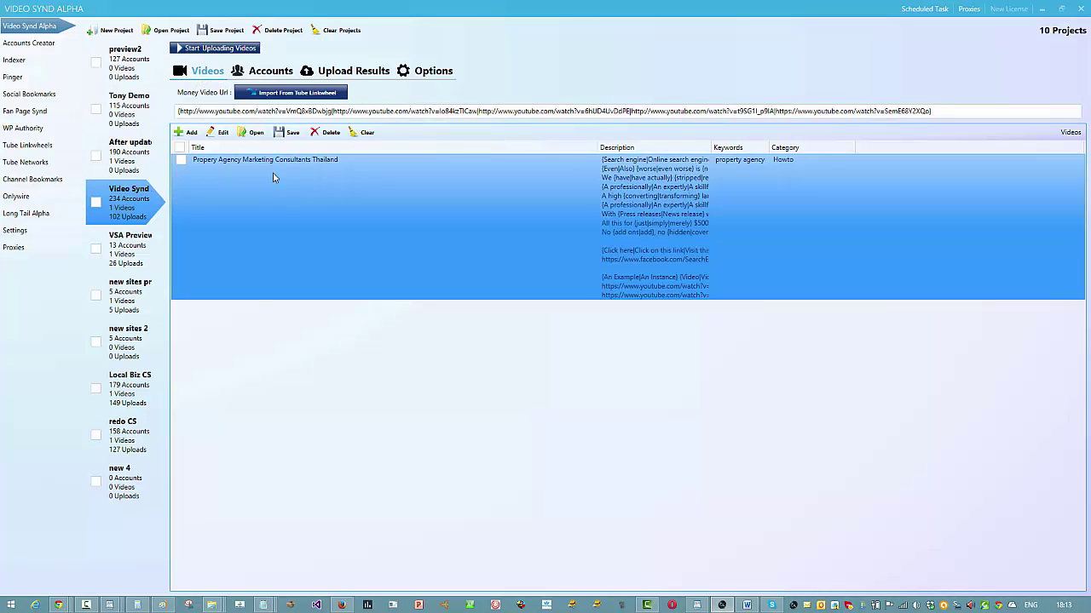
{"action": "double_click", "coordinate": [381, 169]}
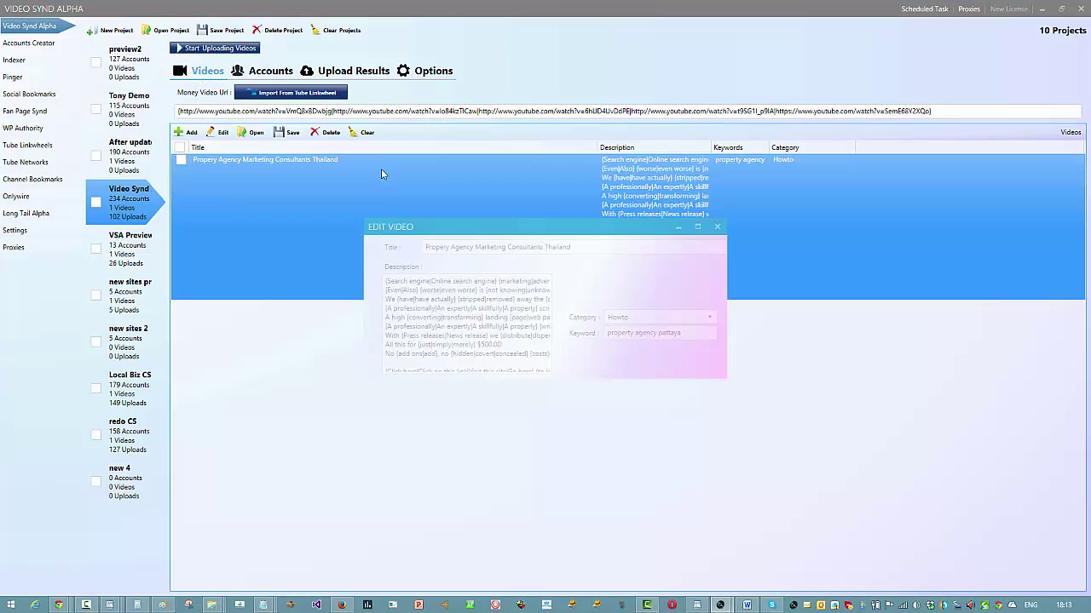
{"action": "left_click", "coordinate": [718, 227]}
{"action": "double_click", "coordinate": [559, 190]}
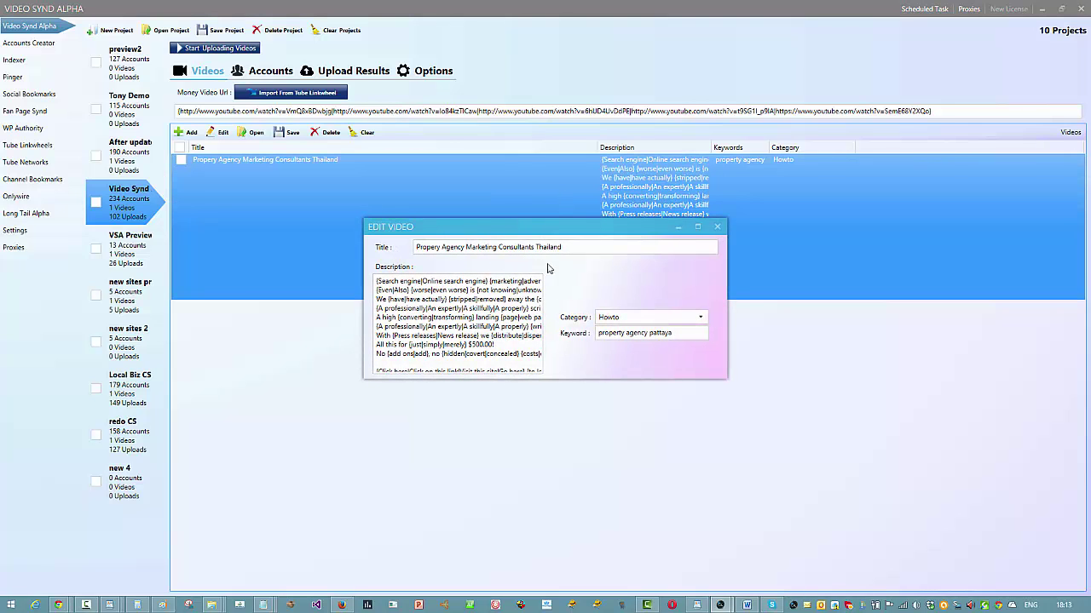
{"action": "left_click", "coordinate": [574, 246]}
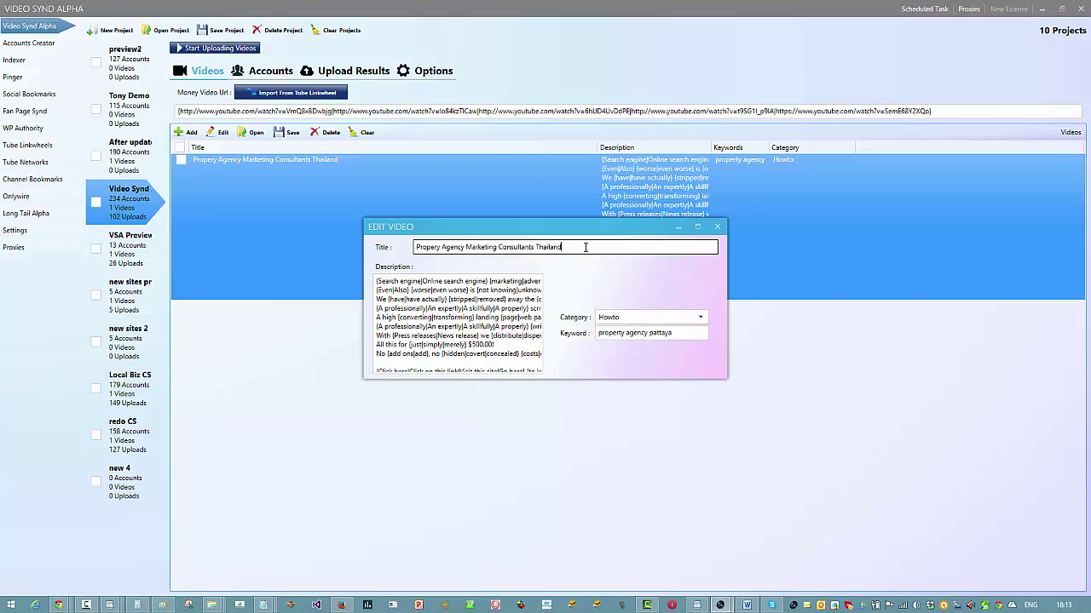
{"action": "key", "text": "ctrl+a"}
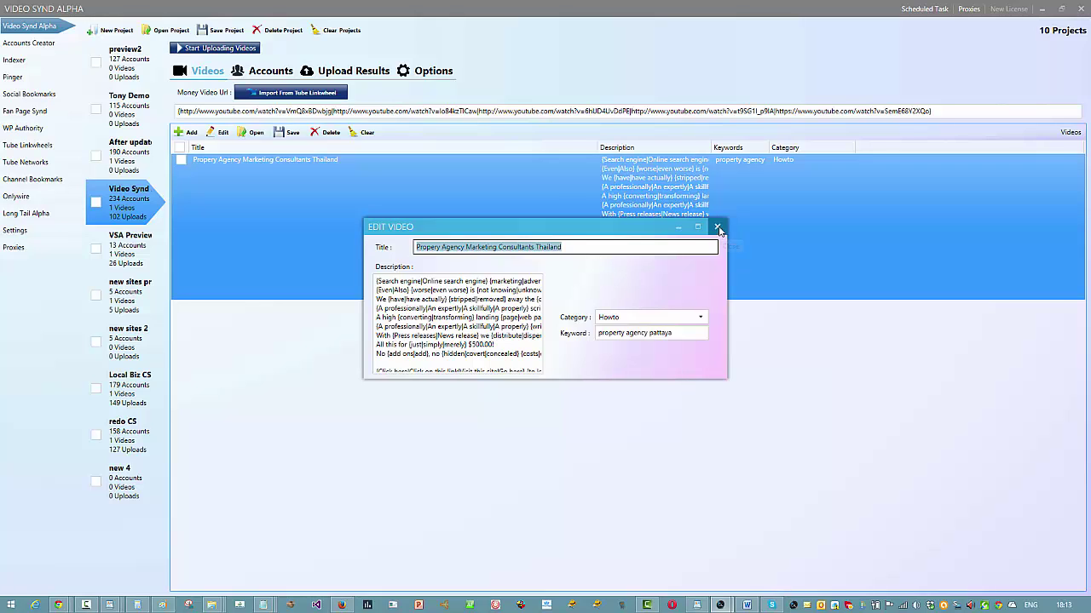
{"action": "left_click", "coordinate": [718, 228]}
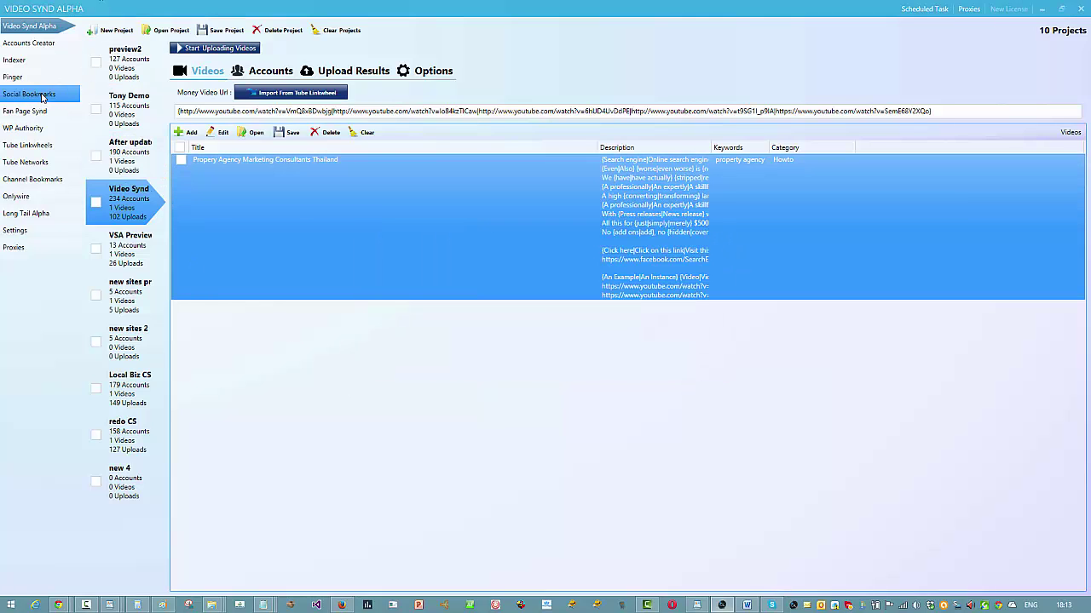
Step: Look over the social bookmarking profiles and the Accounts Creator profiles, and return to the video project
{"action": "left_click", "coordinate": [42, 96]}
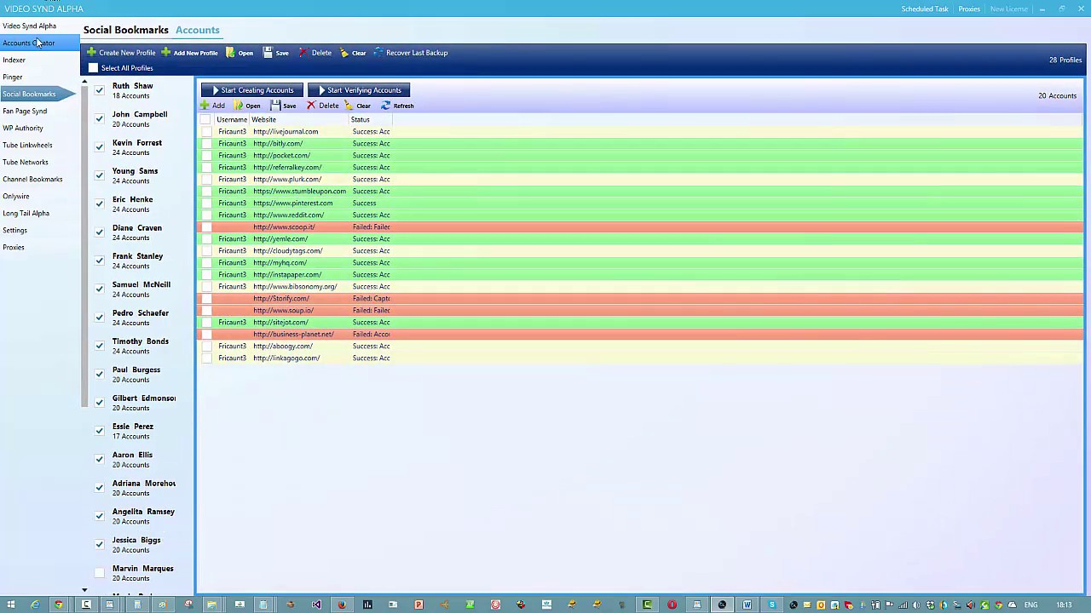
{"action": "left_click", "coordinate": [34, 26]}
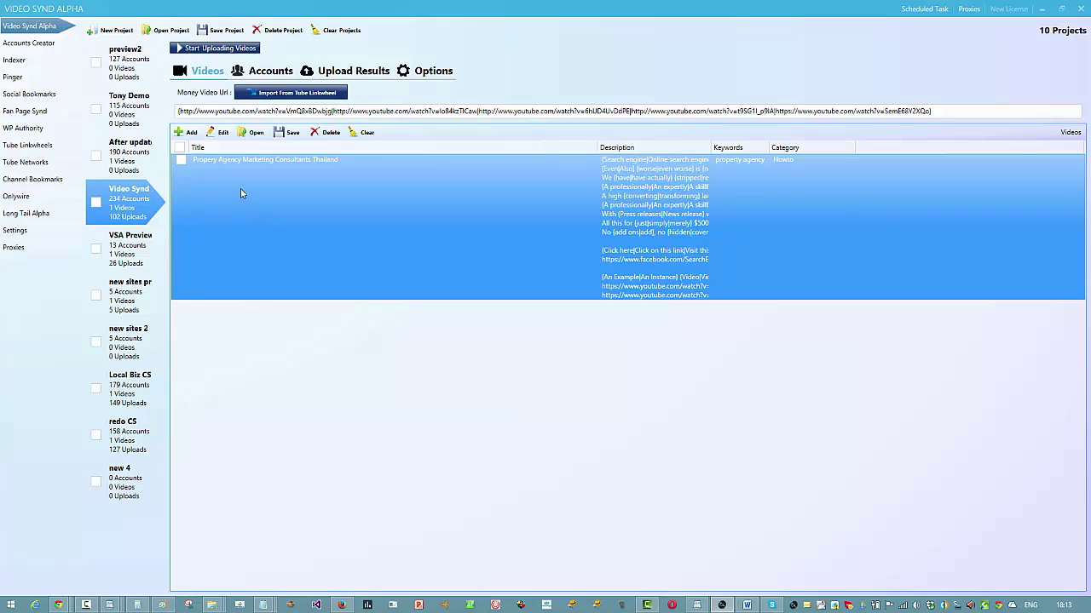
{"action": "left_click", "coordinate": [41, 96]}
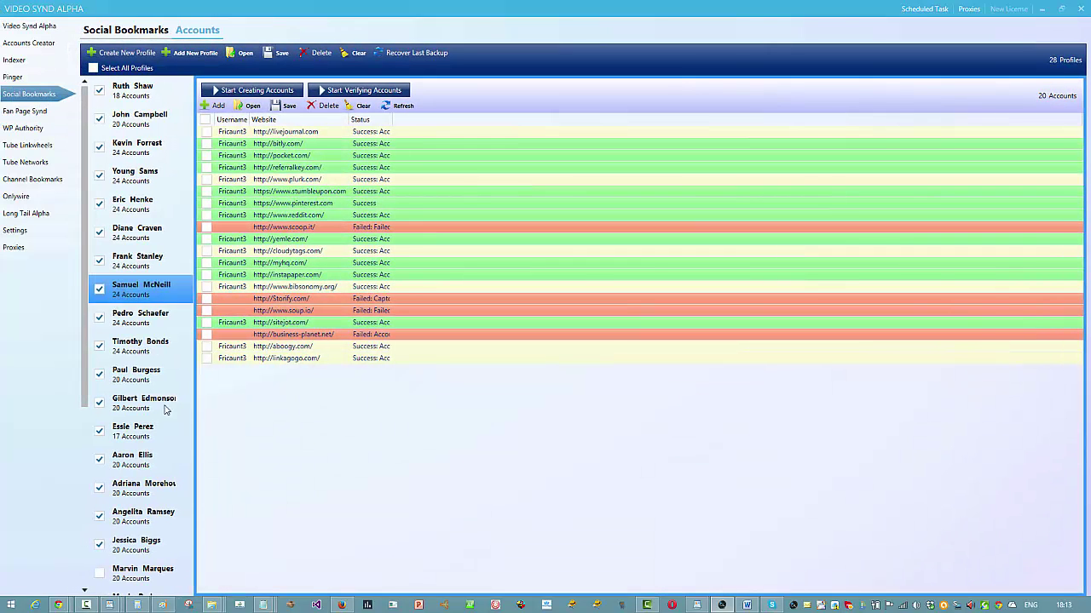
{"action": "scroll", "coordinate": [136, 290], "scroll_direction": "down", "scroll_amount": 5}
{"action": "scroll", "coordinate": [123, 204], "scroll_direction": "up", "scroll_amount": 5}
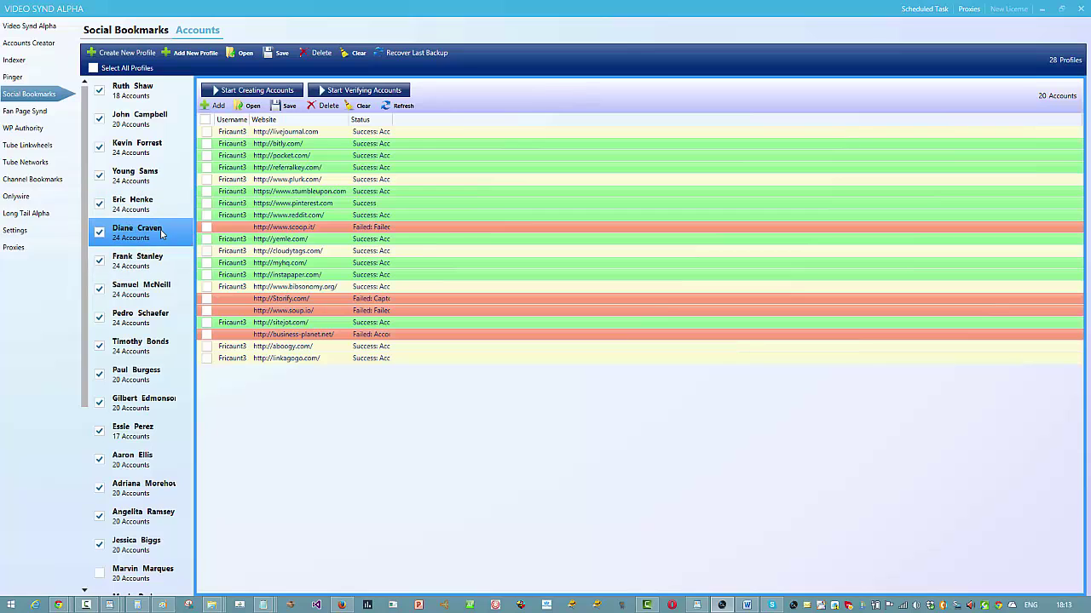
{"action": "left_click", "coordinate": [28, 43]}
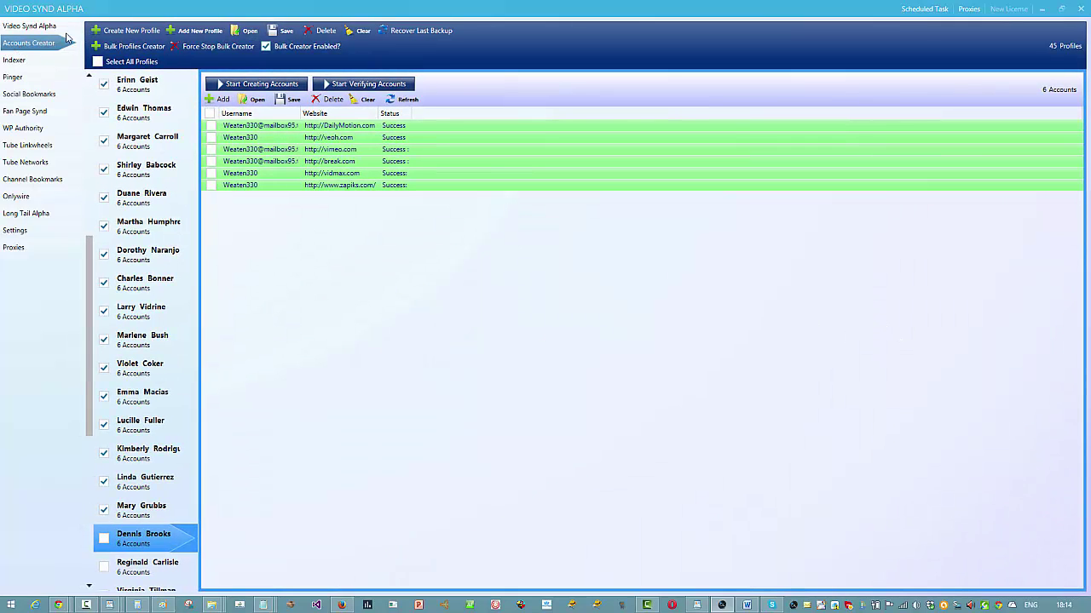
{"action": "left_click", "coordinate": [34, 26]}
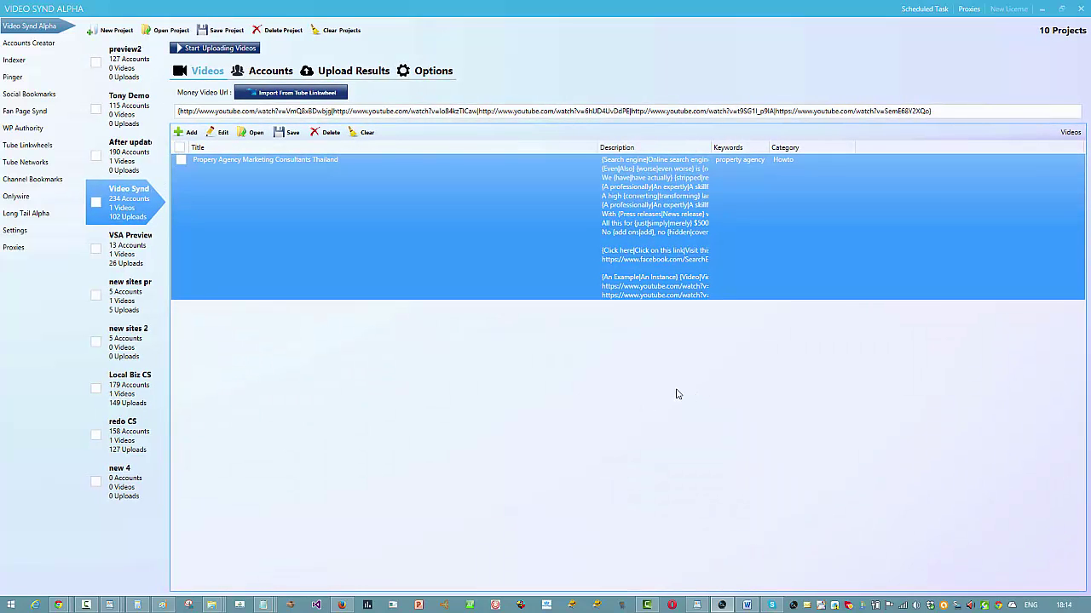